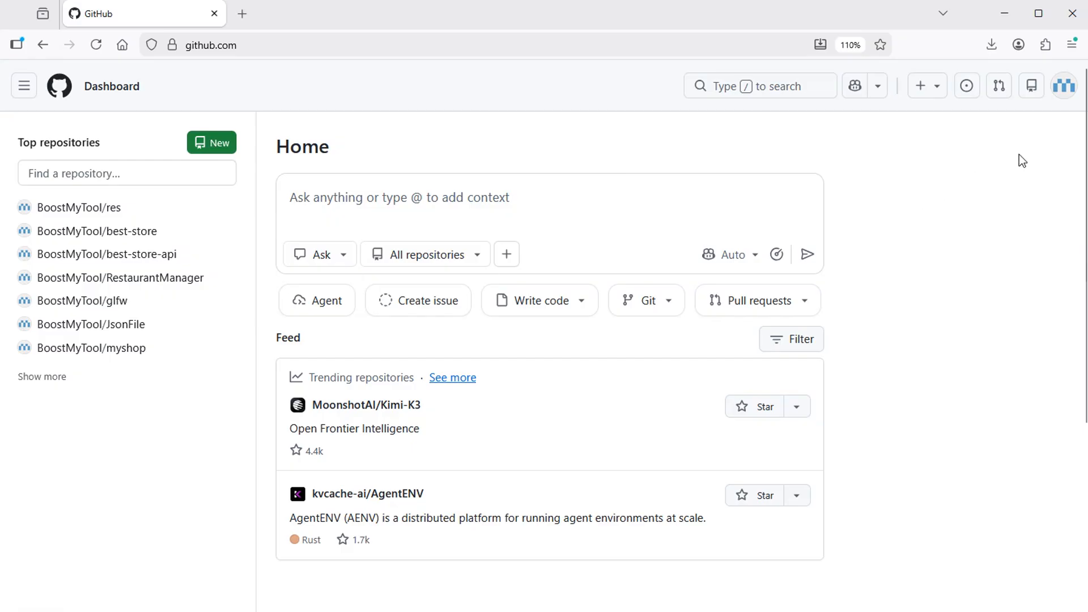
# Step: Start a new project from your profile's Projects list
pyautogui.click(1060, 91)
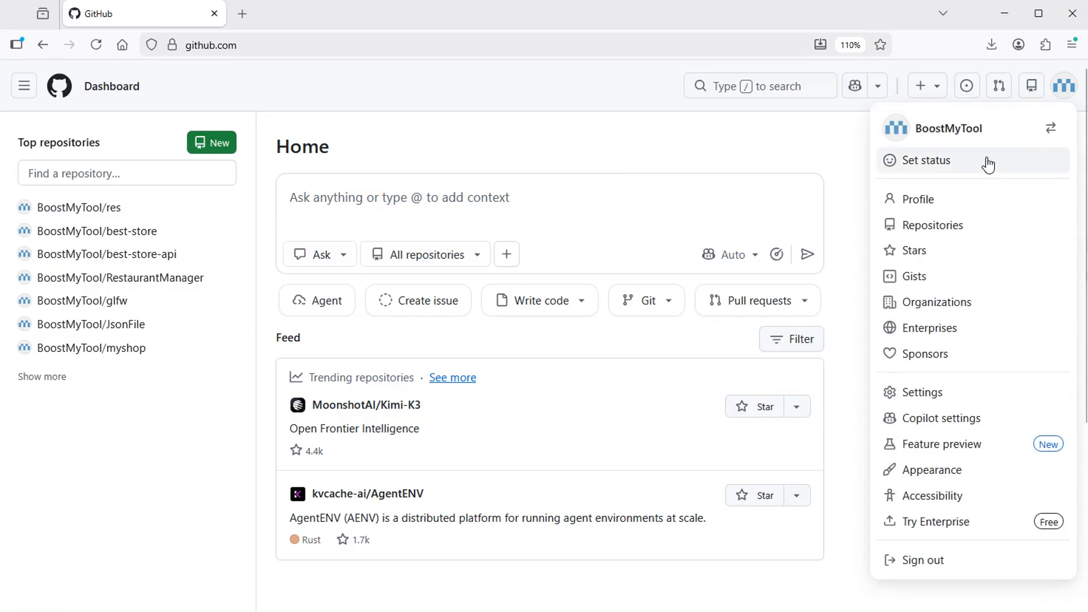
pyautogui.click(919, 199)
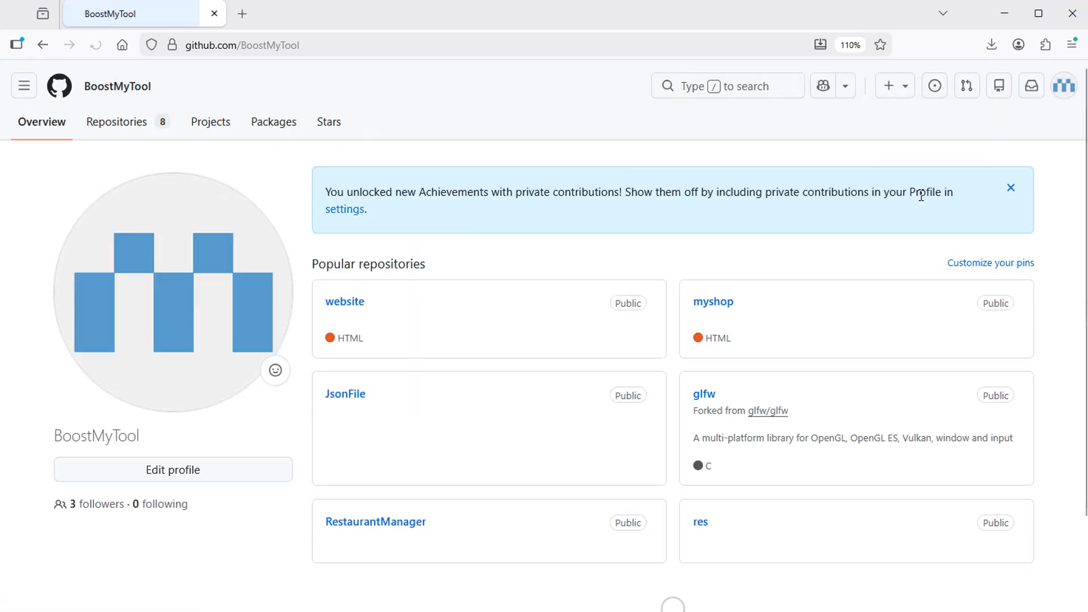
pyautogui.click(207, 128)
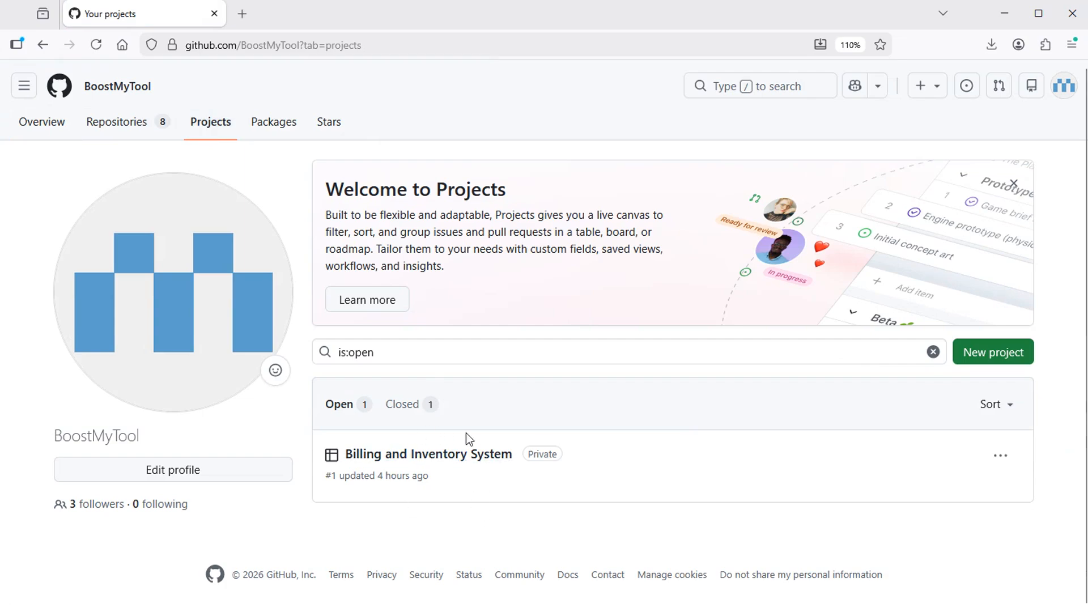
pyautogui.click(1004, 356)
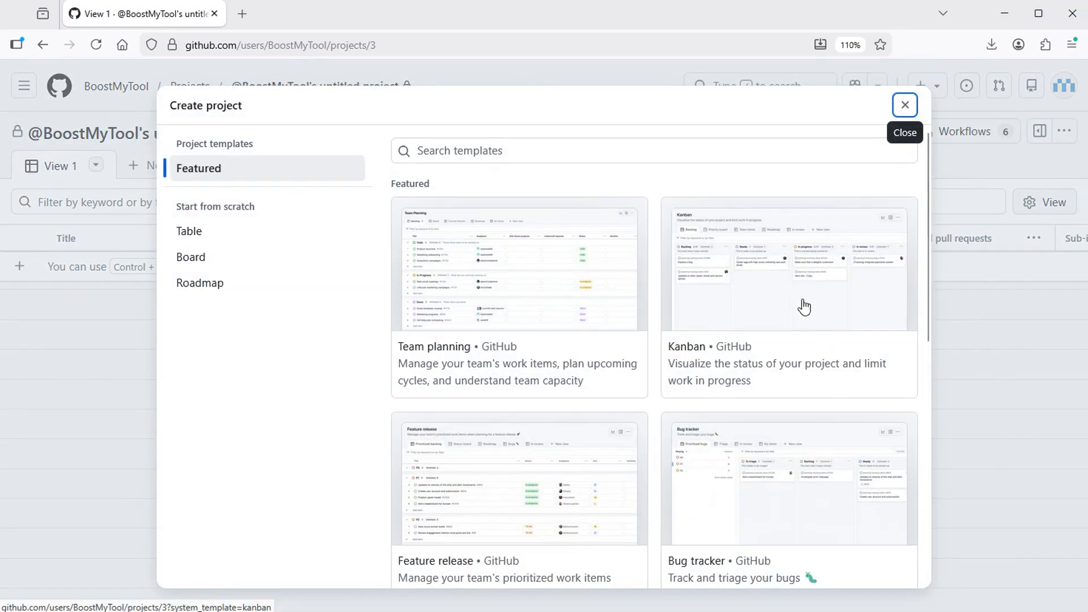
# Step: Create a Kanban board named 'Best Store Project' without importing repository items
pyautogui.click(760, 274)
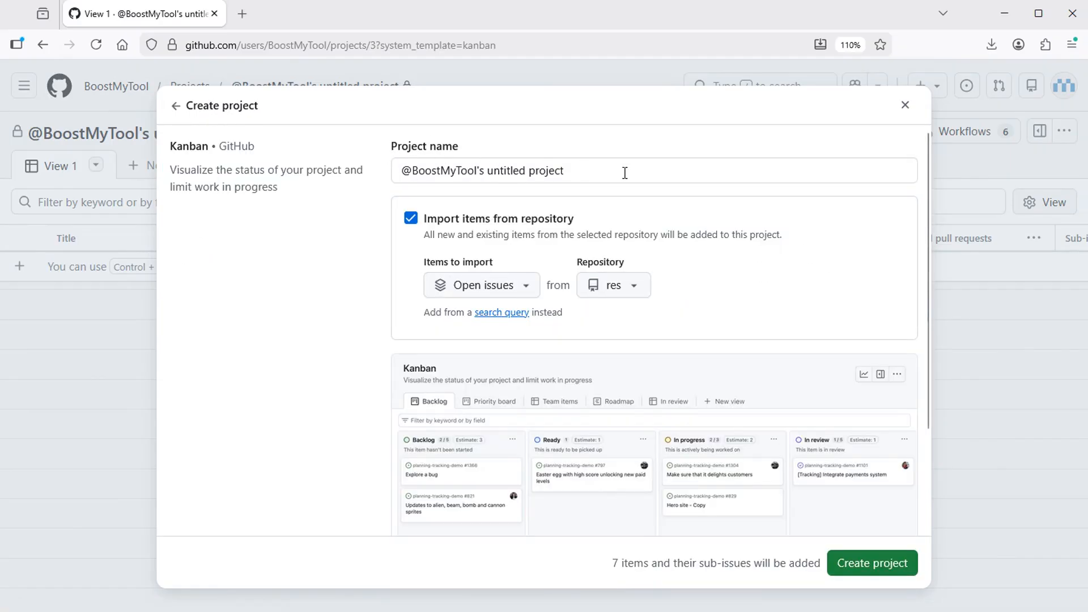
pyautogui.moveTo(624, 173); pyautogui.dragTo(308, 167)
pyautogui.press('BackSpace')
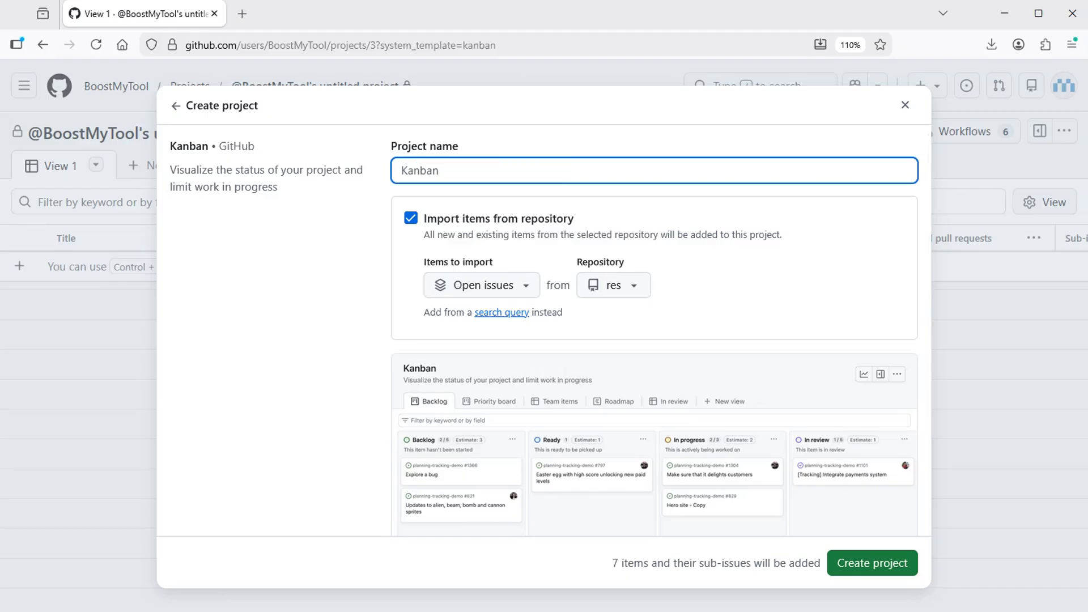
pyautogui.write('Best Store Project')
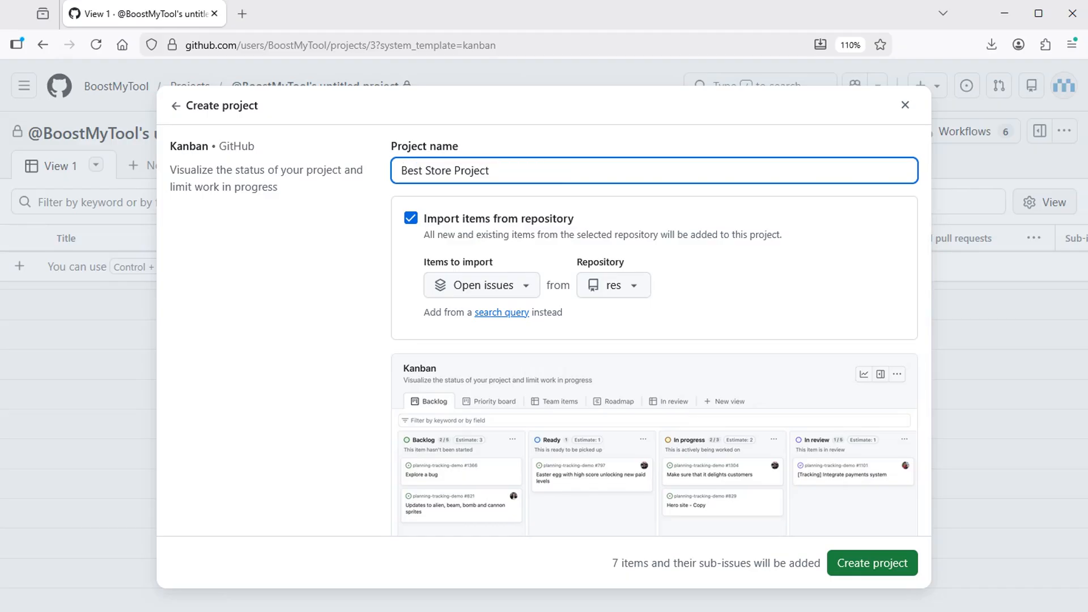
pyautogui.click(411, 221)
pyautogui.click(867, 563)
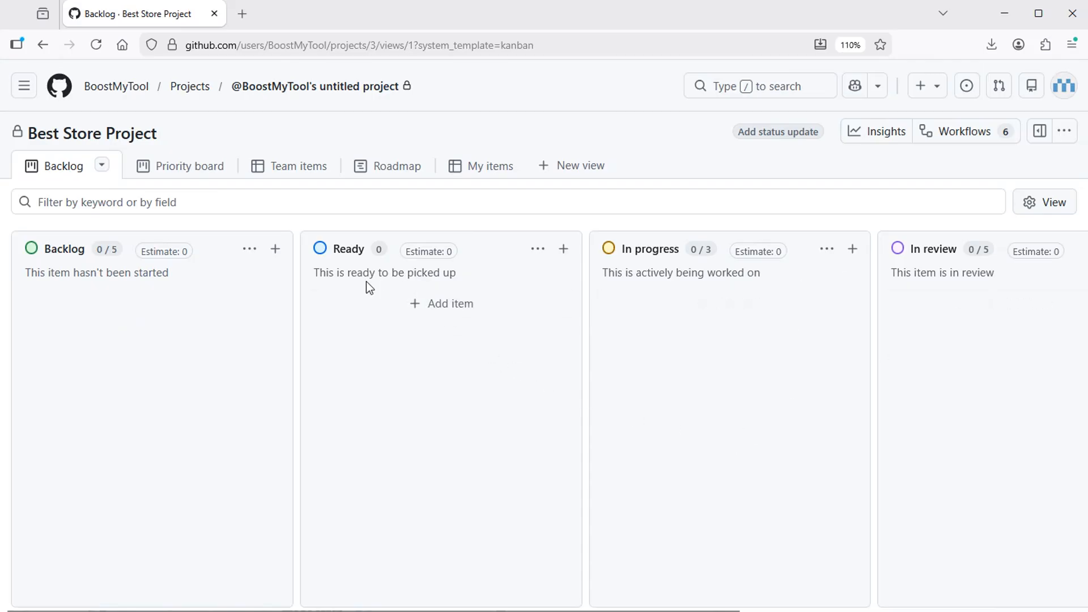
# Step: Delete the Ready and In review columns from the board
pyautogui.click(537, 253)
pyautogui.click(580, 383)
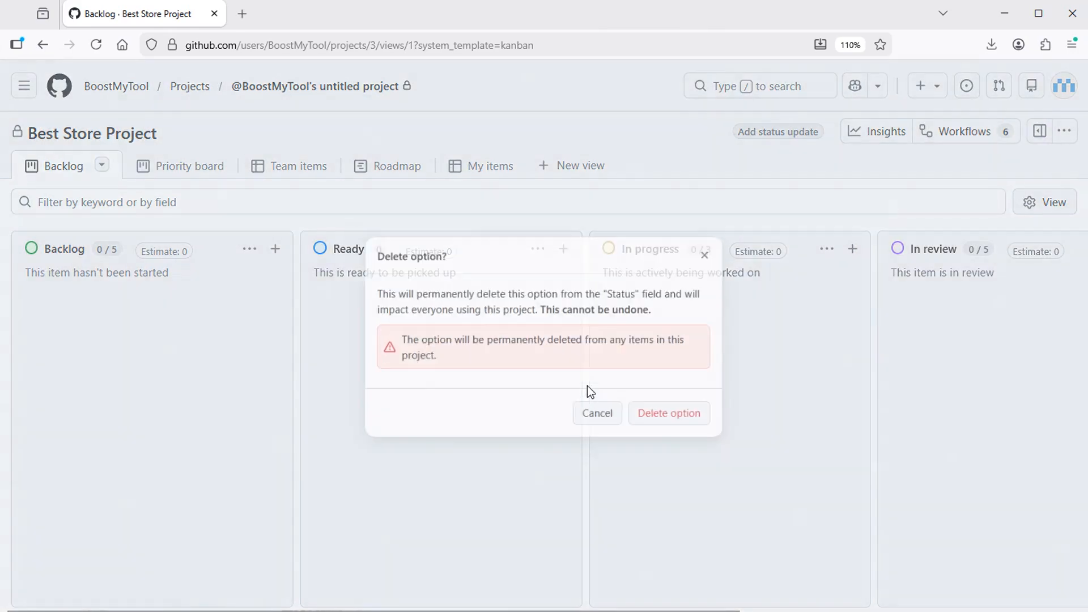
pyautogui.click(690, 432)
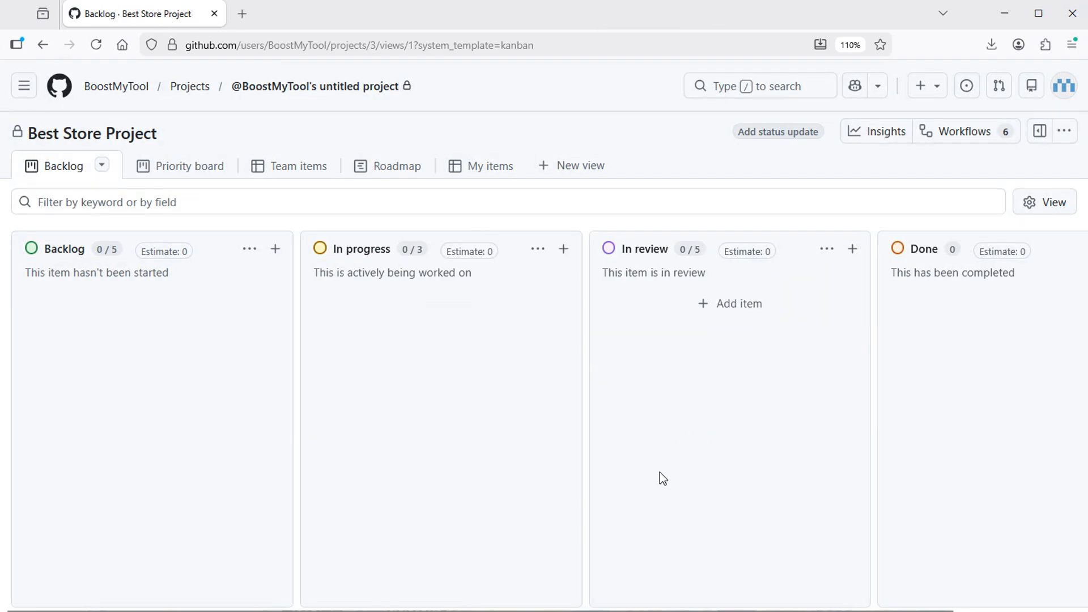
pyautogui.click(827, 253)
pyautogui.click(746, 384)
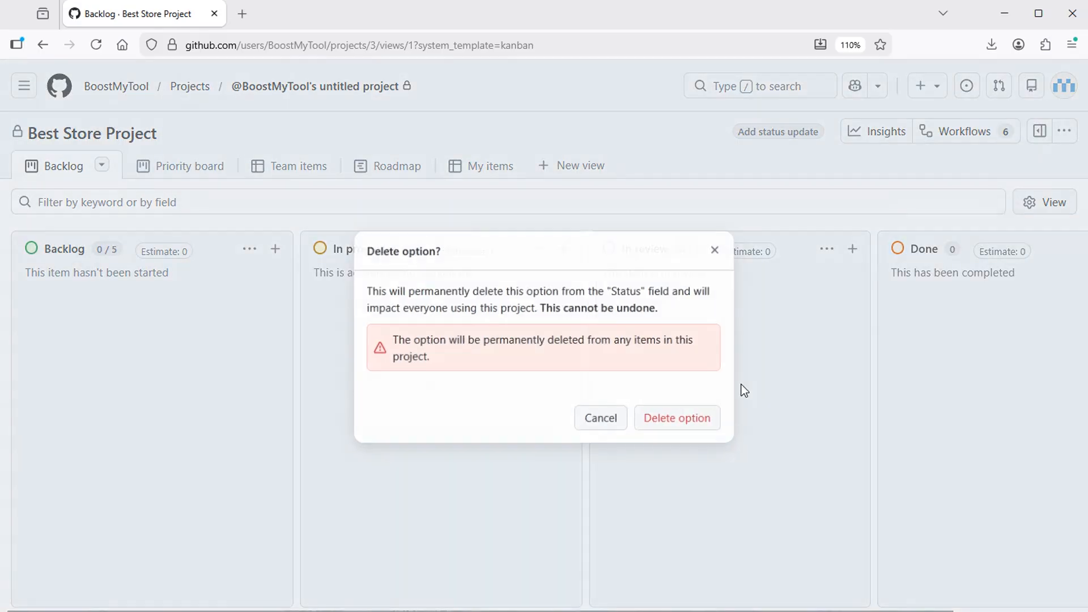
pyautogui.click(701, 418)
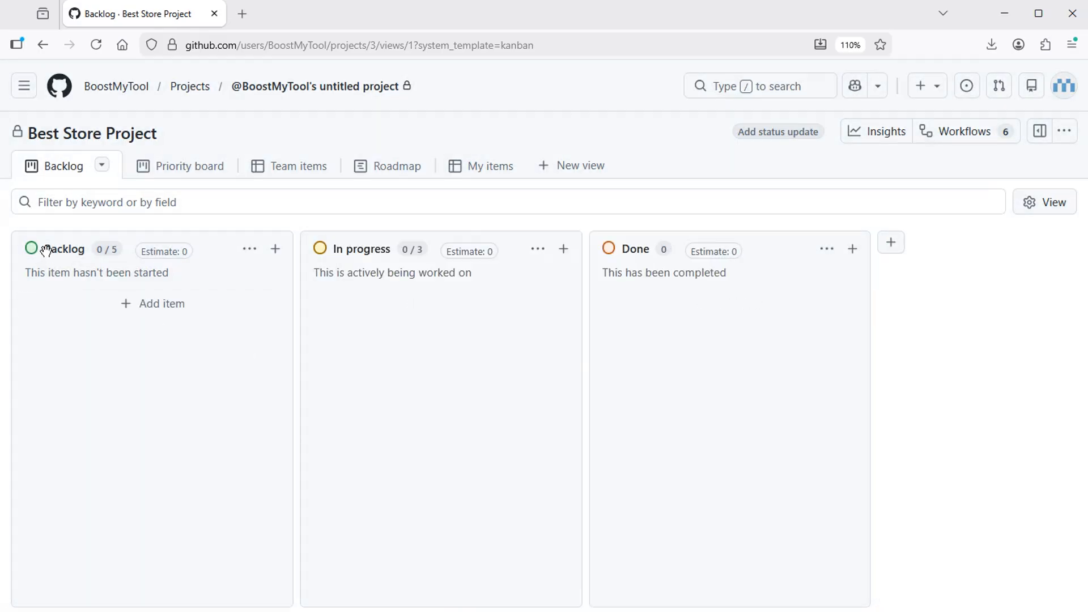
# Step: Rename the Backlog column to 'To Do'
pyautogui.click(249, 249)
pyautogui.click(324, 308)
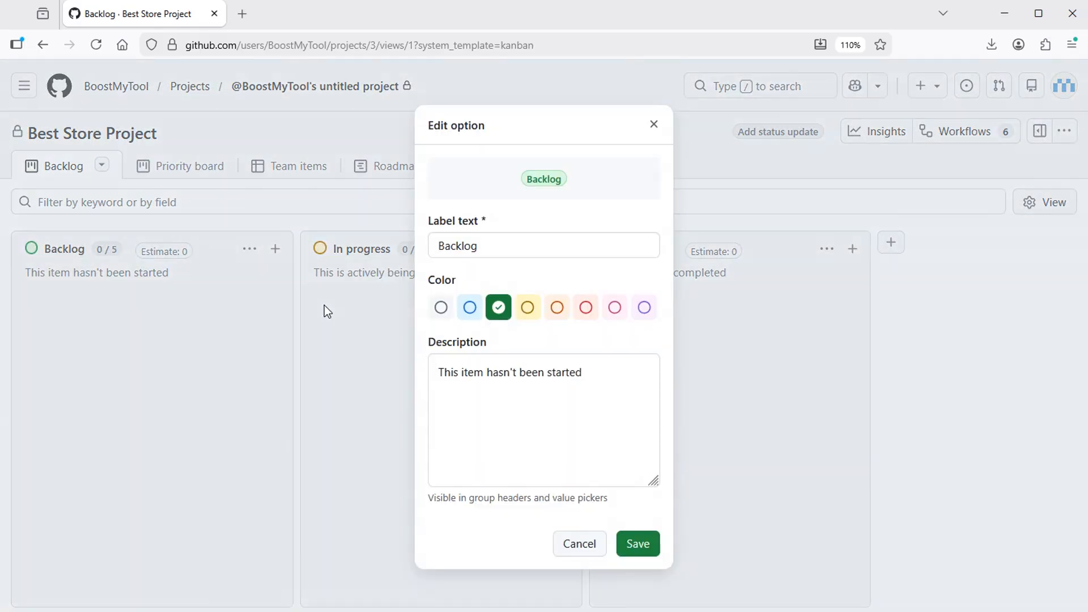
pyautogui.moveTo(487, 245); pyautogui.dragTo(385, 242)
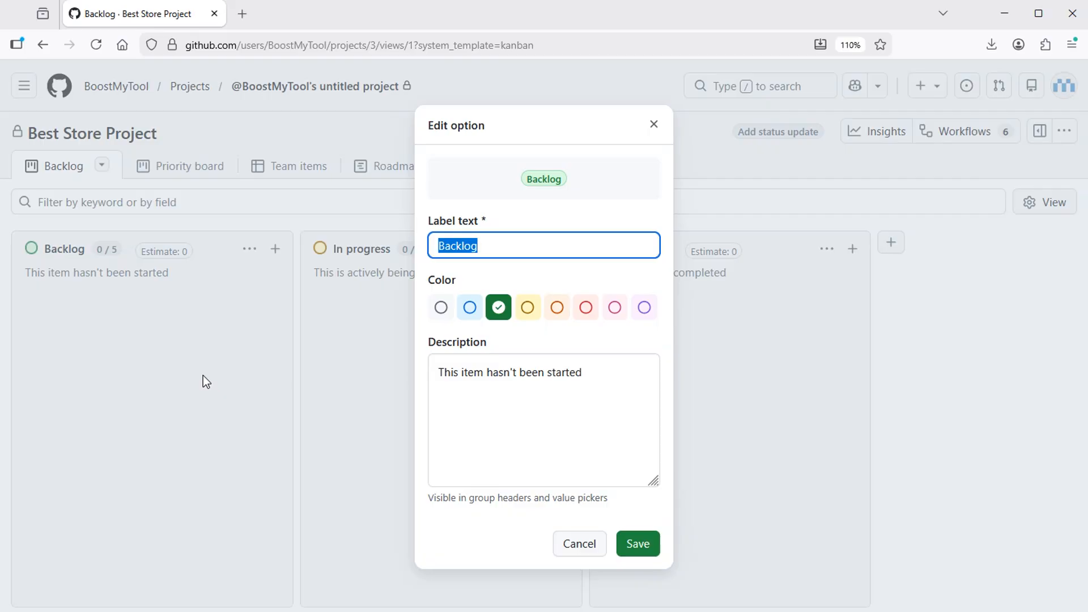
pyautogui.write('To Do')
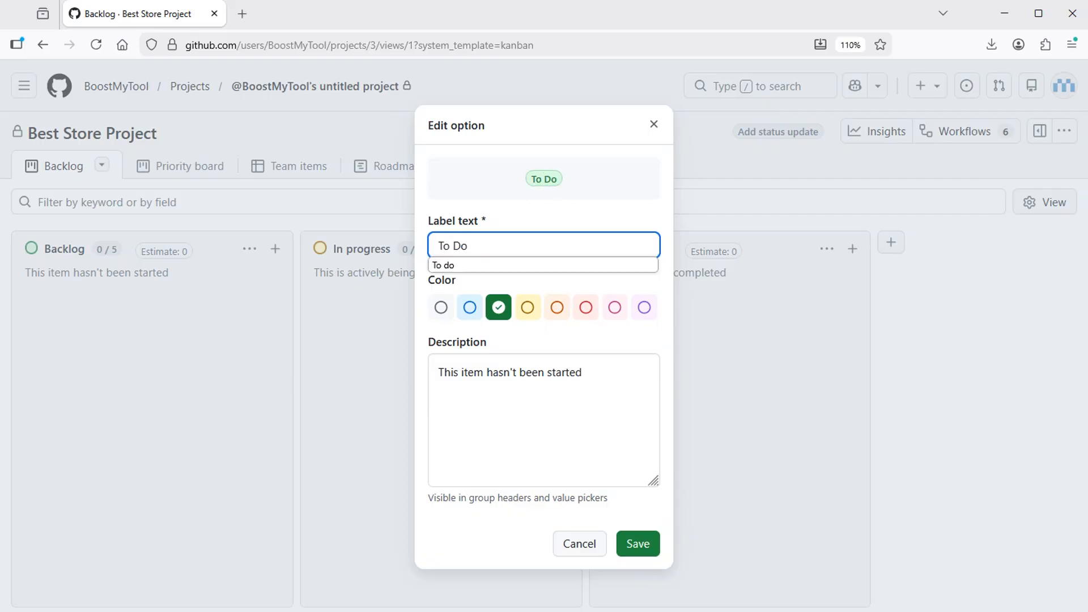
pyautogui.click(640, 543)
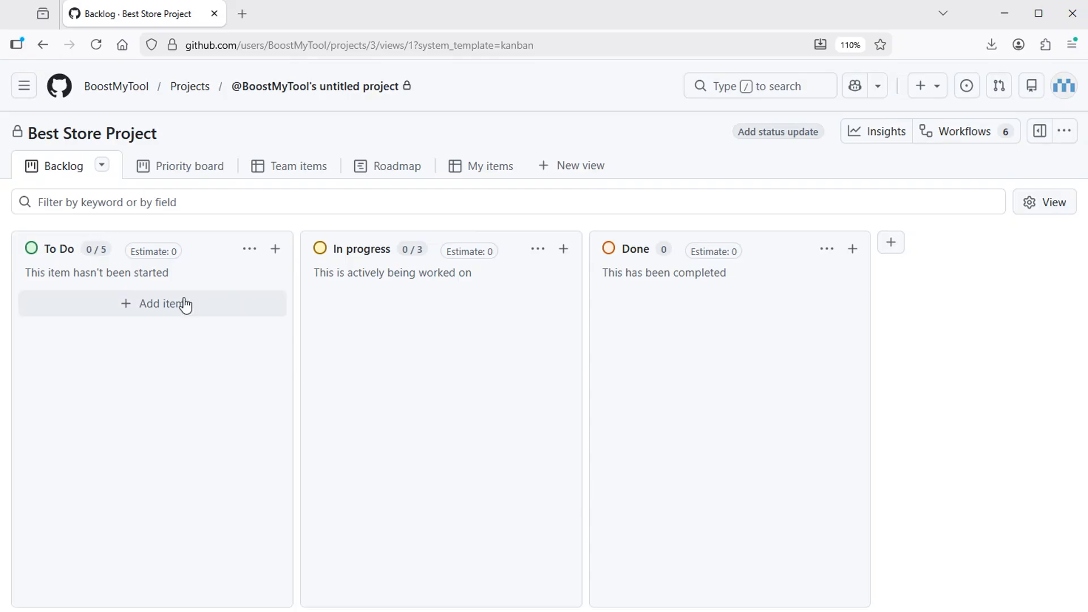
# Step: Raise the To Do column's item limit from 5 to 10
pyautogui.click(249, 250)
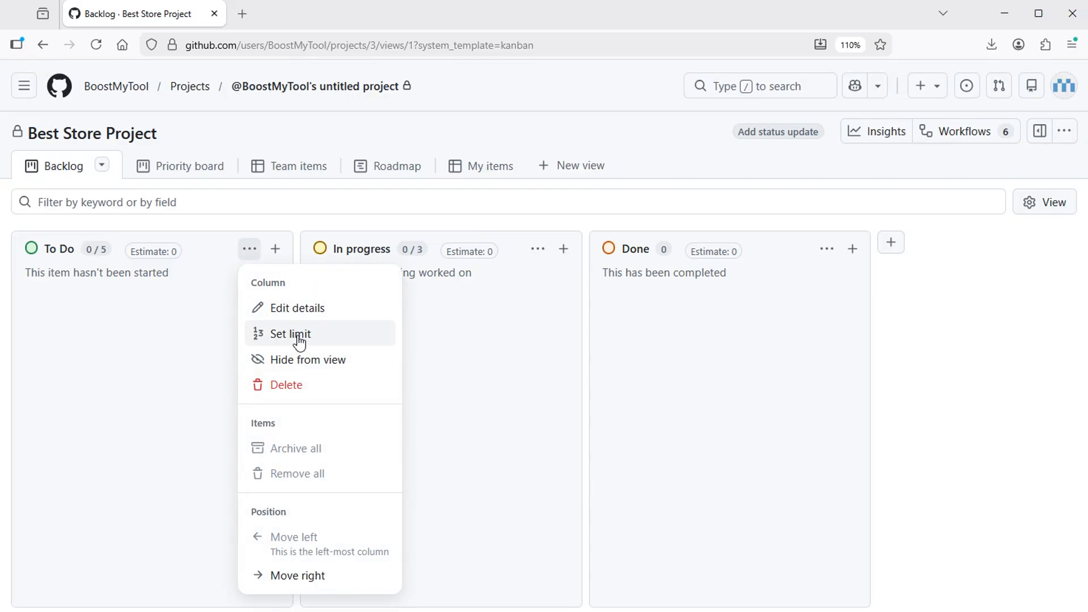
pyautogui.click(300, 341)
pyautogui.moveTo(456, 331); pyautogui.dragTo(402, 334)
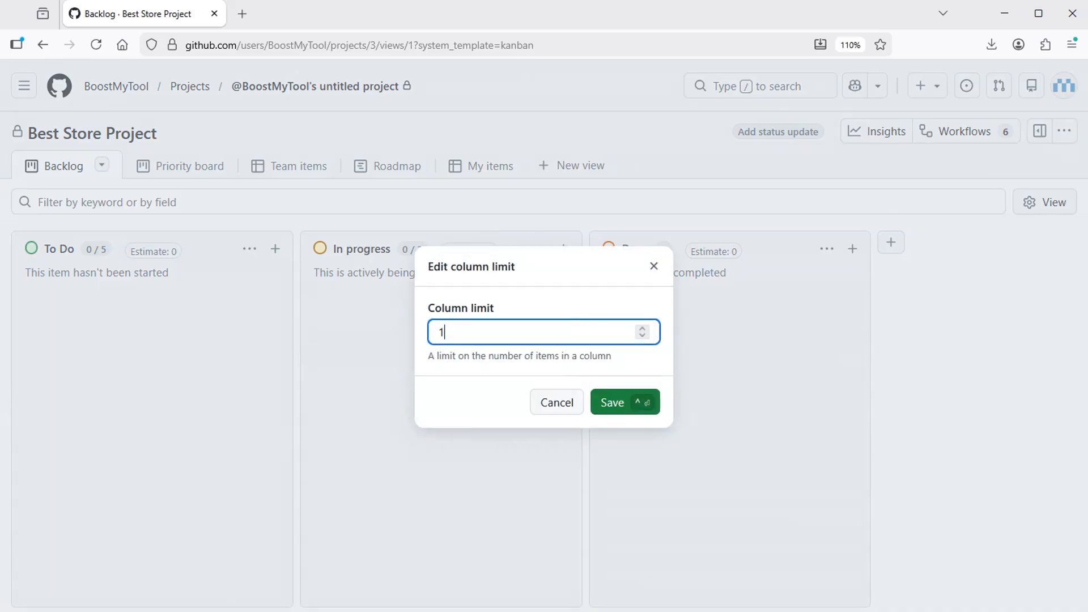
pyautogui.click(613, 407)
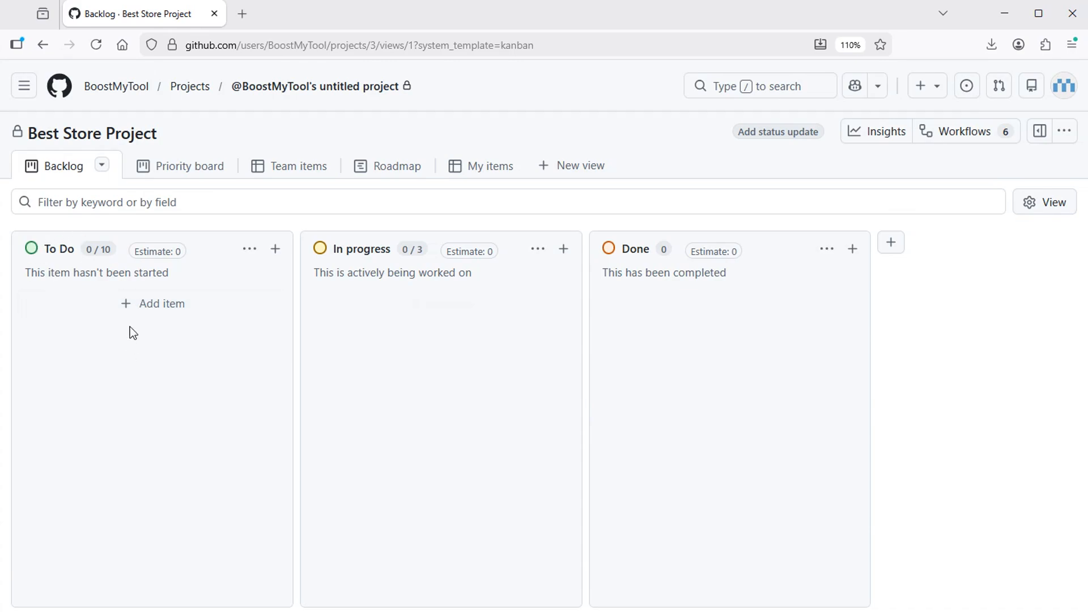
pyautogui.click(163, 303)
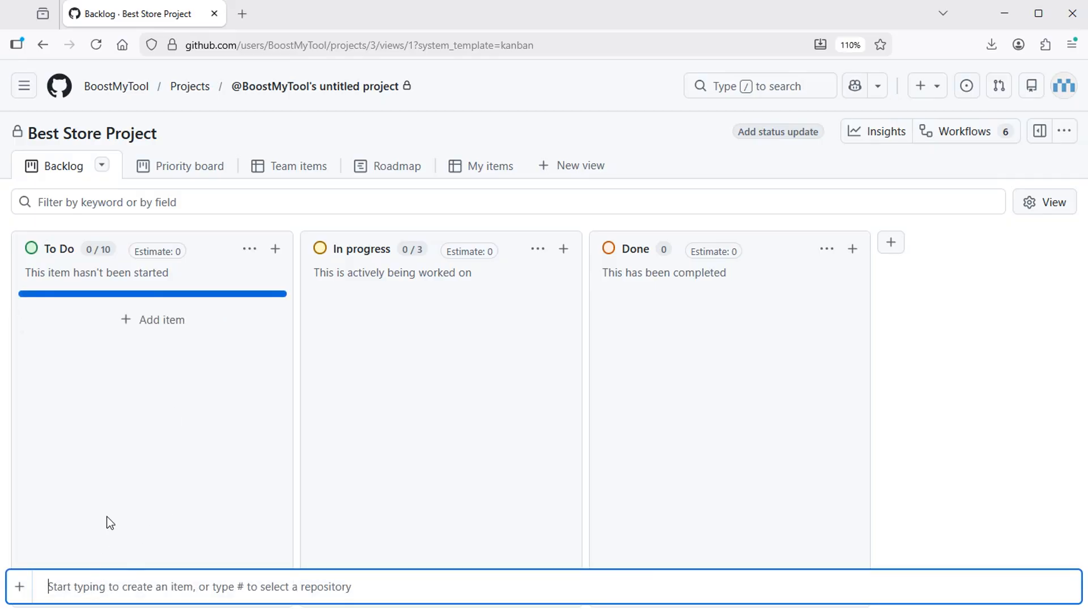
# Step: Add item 'Add Role-based Authentication' and convert it to an issue in best-store-api
pyautogui.write('Add Role-based Authentication')
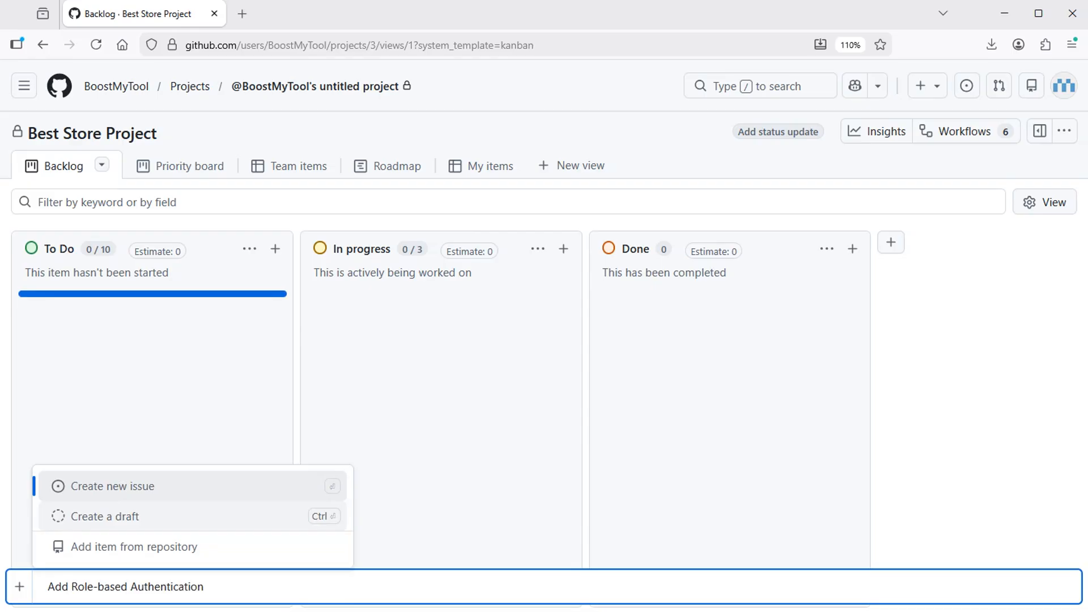
pyautogui.click(133, 489)
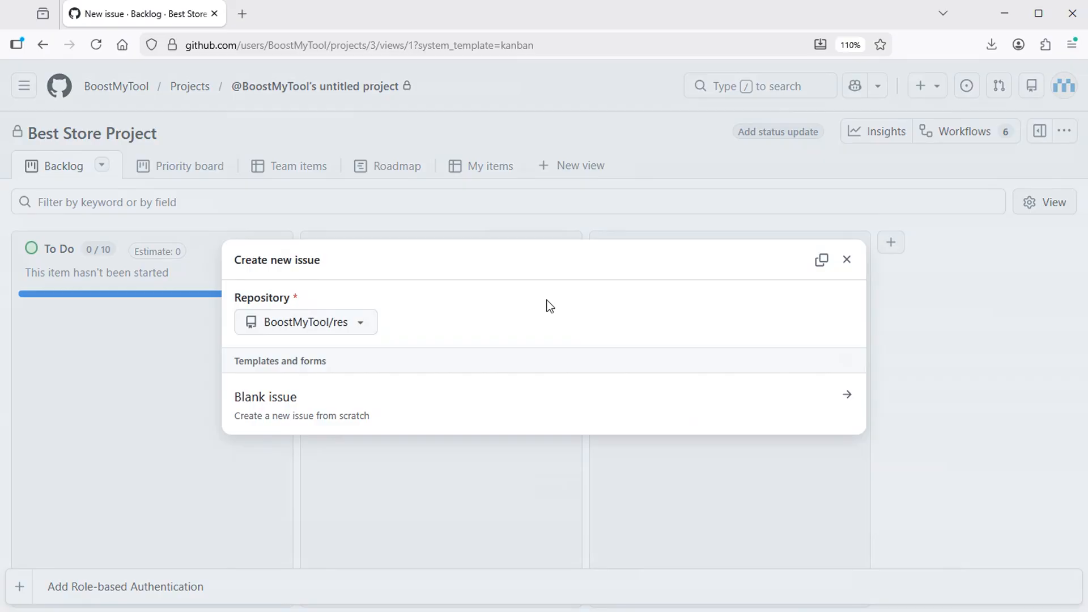
pyautogui.click(361, 322)
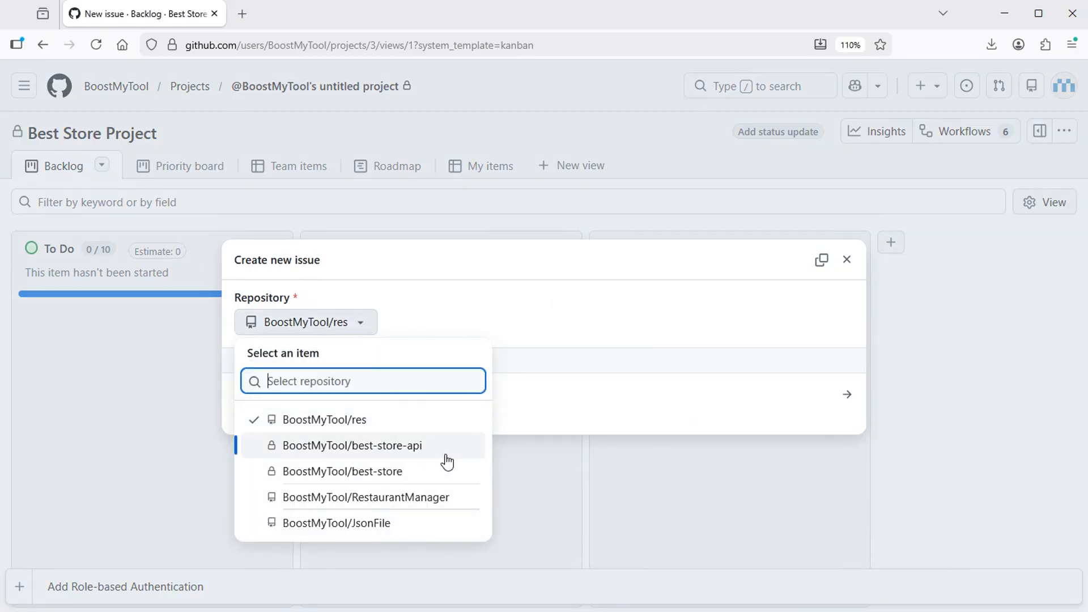
pyautogui.click(383, 445)
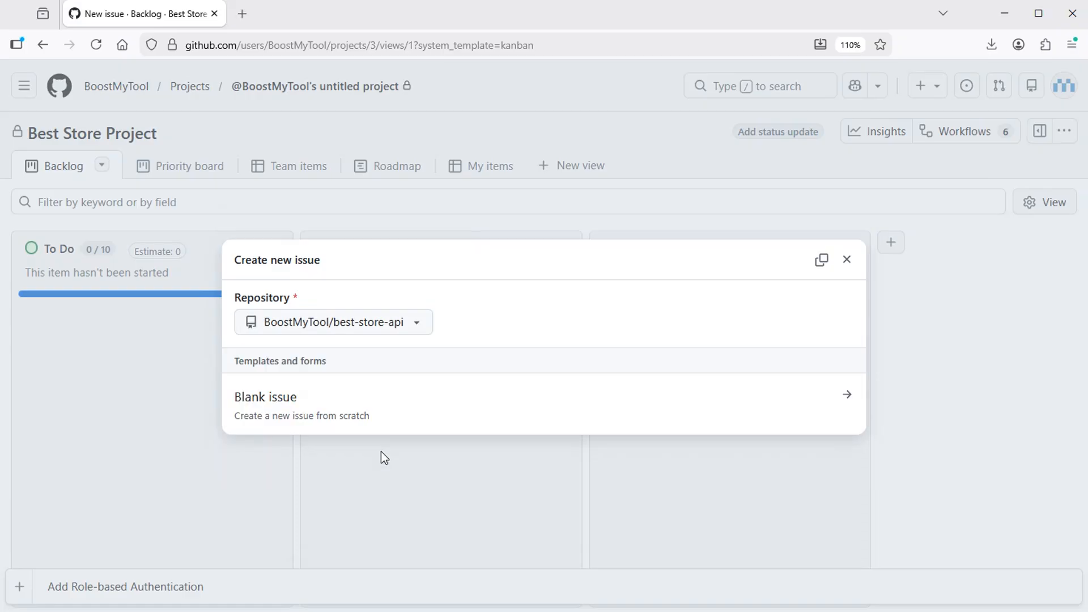
# Step: Make it a blank issue with the admin and client roles description, and create it
pyautogui.click(283, 405)
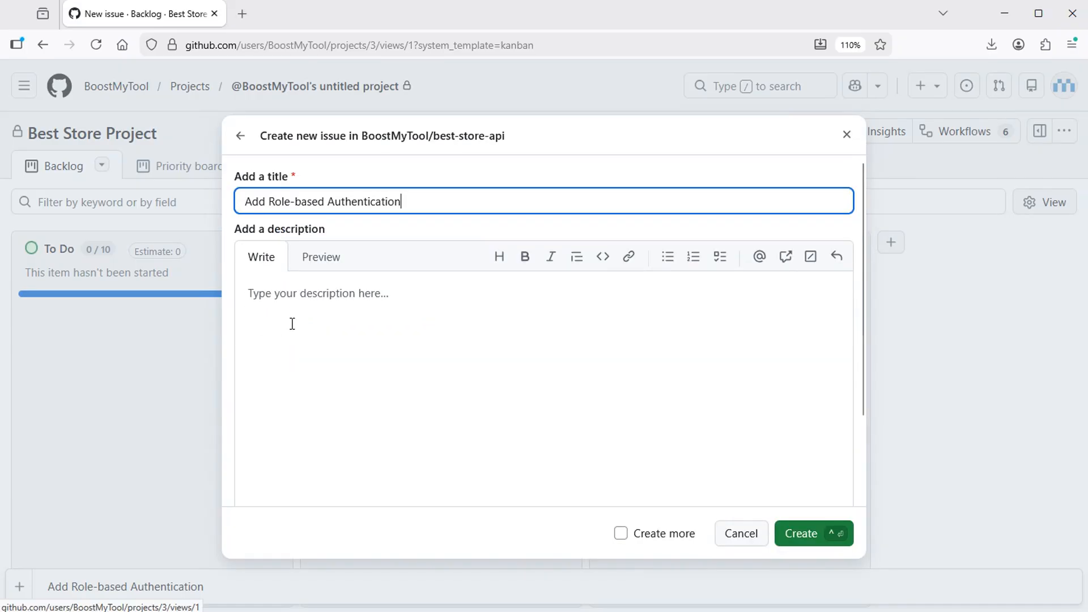
pyautogui.click(342, 311)
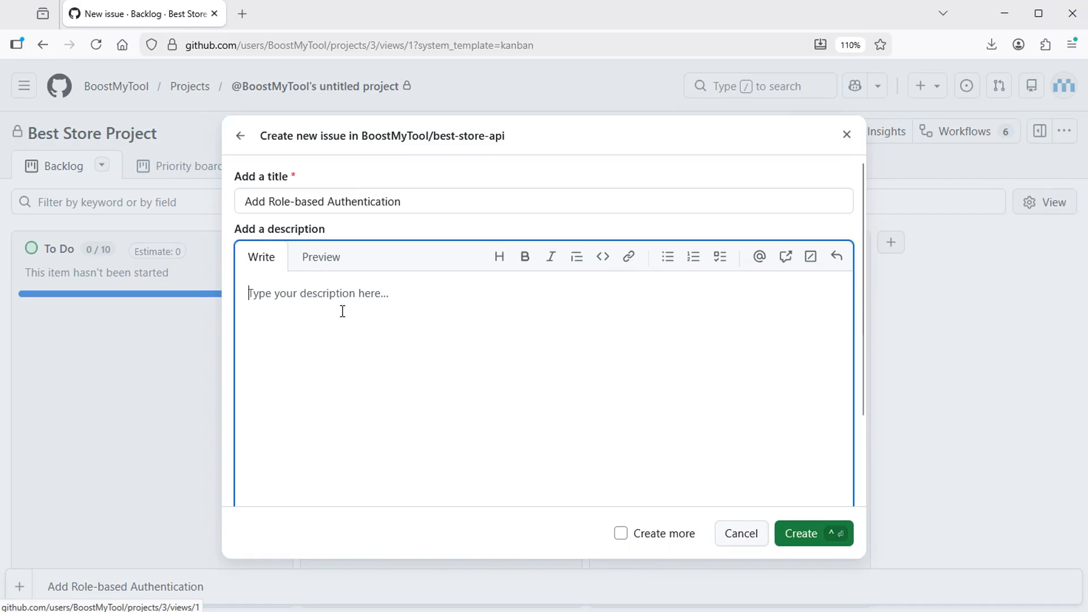
pyautogui.write('Create roles (admin and client) and implement role-based authentication')
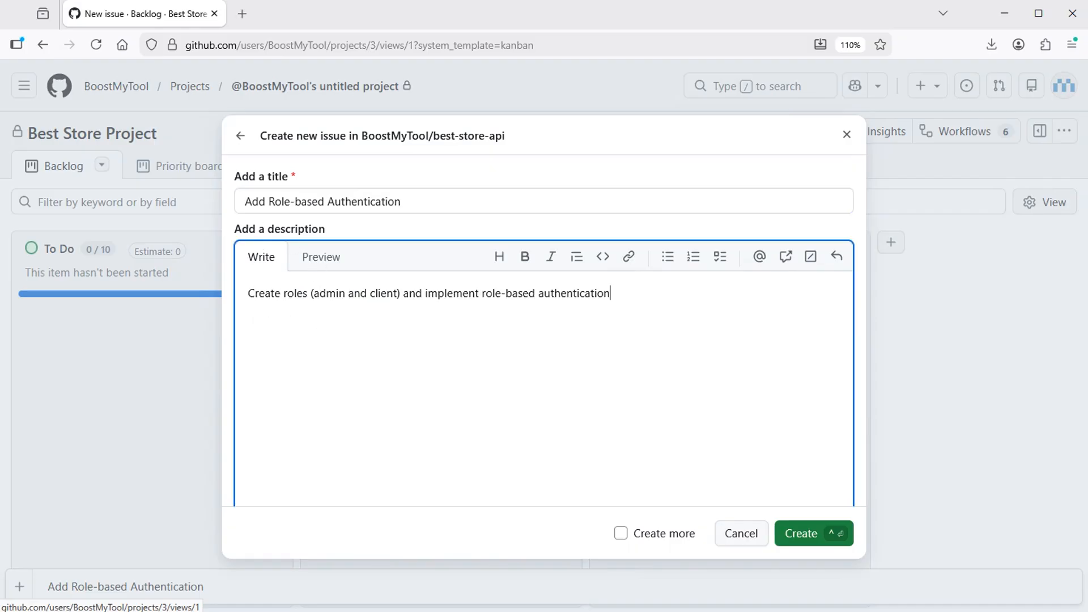
pyautogui.click(806, 521)
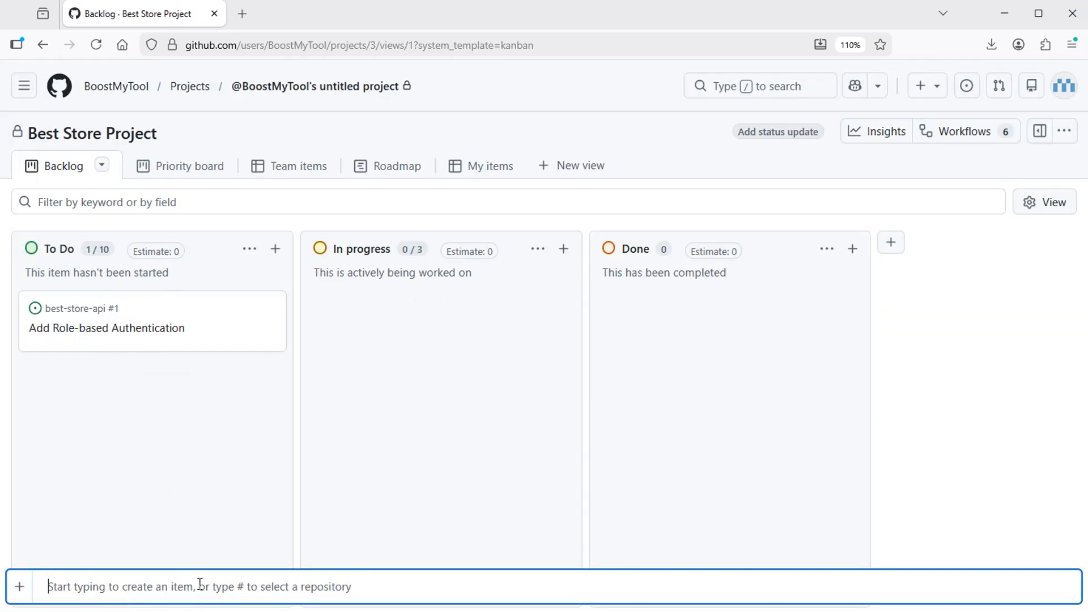
# Step: Create blank issue 'CRUD operations on Products', then open Add Role-based Authentication's details
pyautogui.write('CRUD operations on Products')
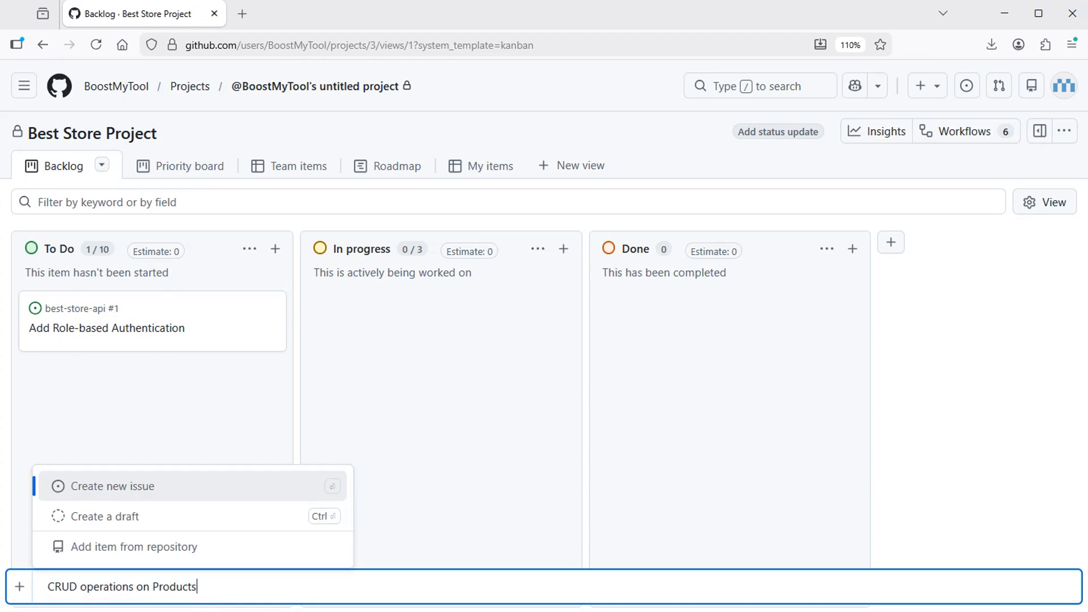
pyautogui.click(120, 486)
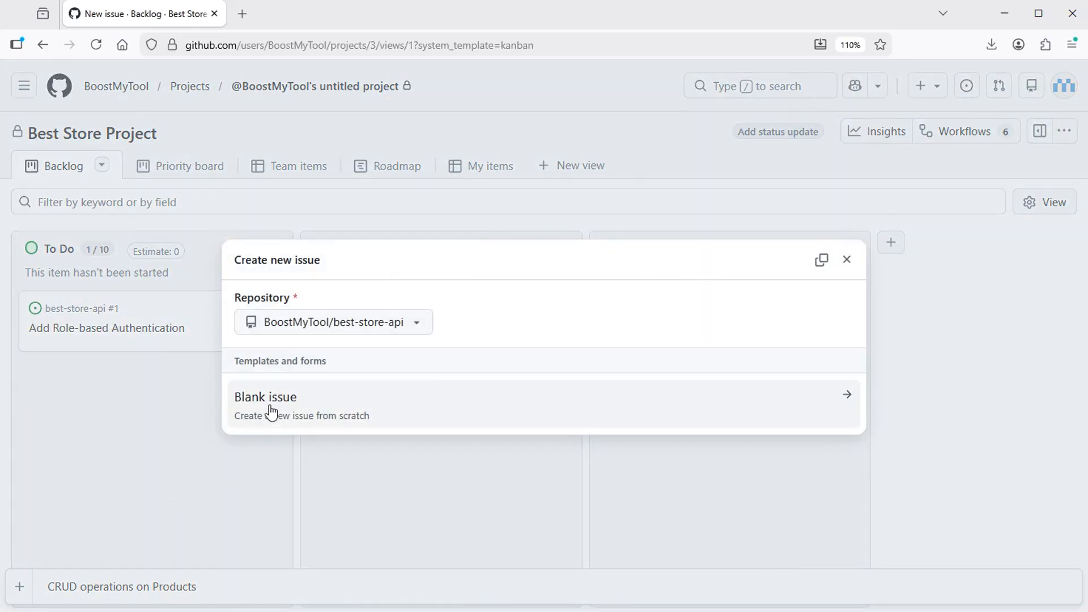
pyautogui.click(273, 409)
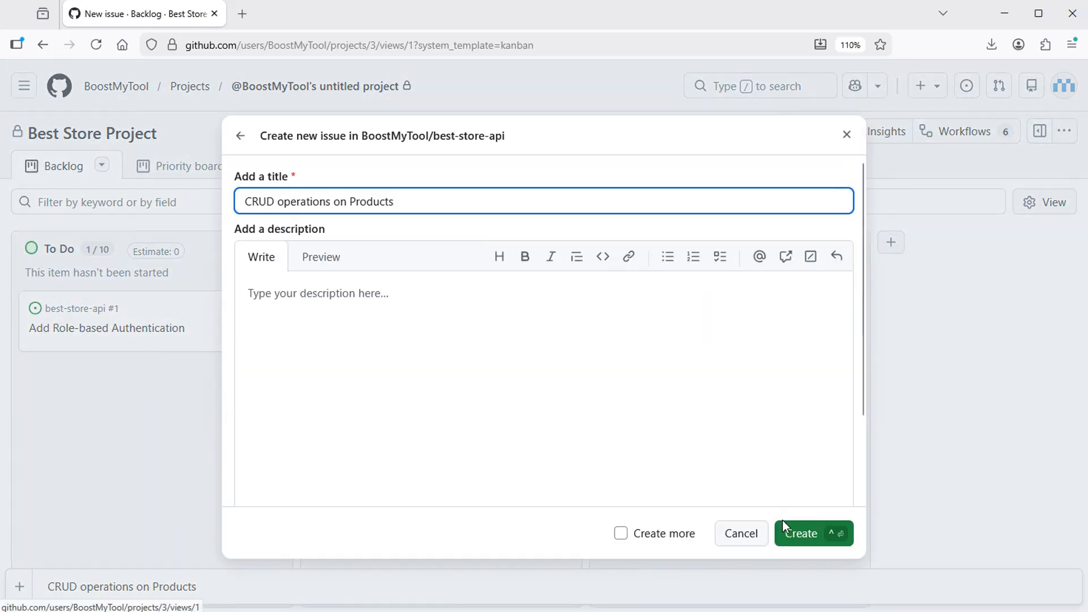
pyautogui.click(798, 536)
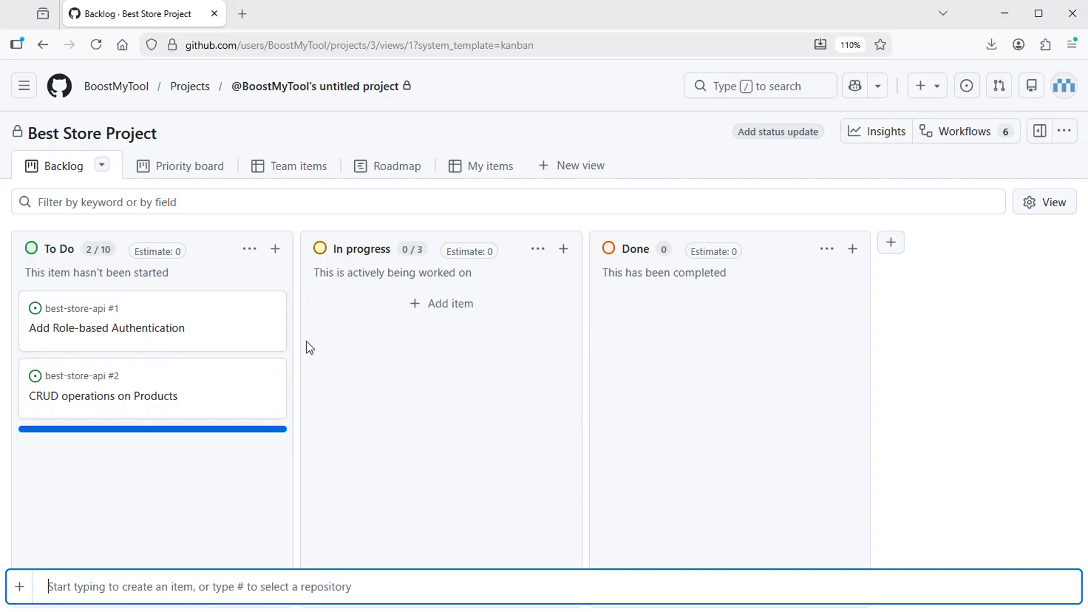
pyautogui.click(141, 331)
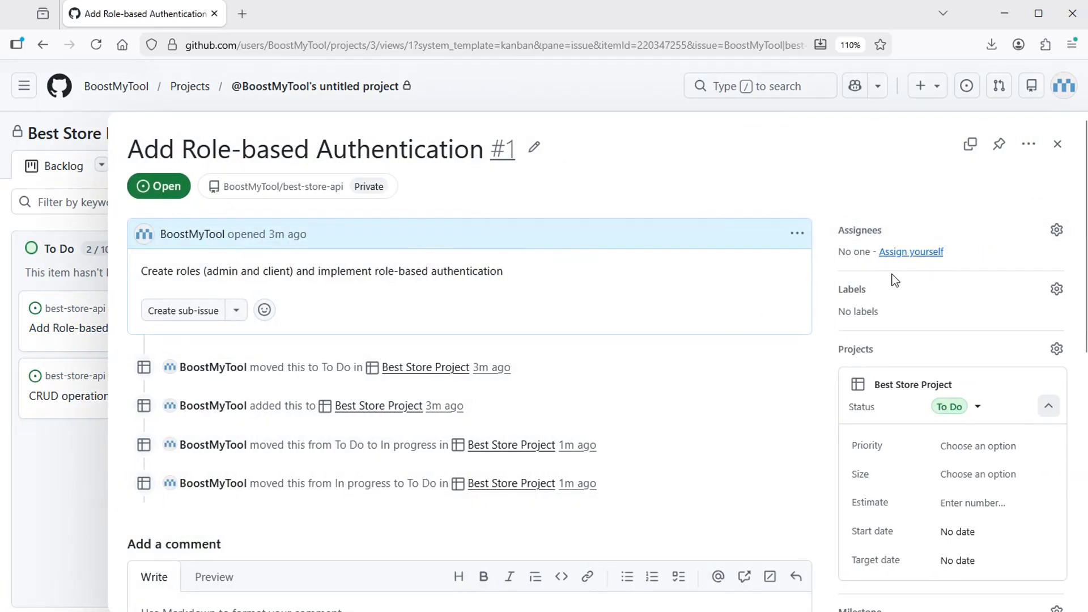
# Step: Assign yourself to Add Role-based Authentication and drag its card to In progress, then Done
pyautogui.click(913, 251)
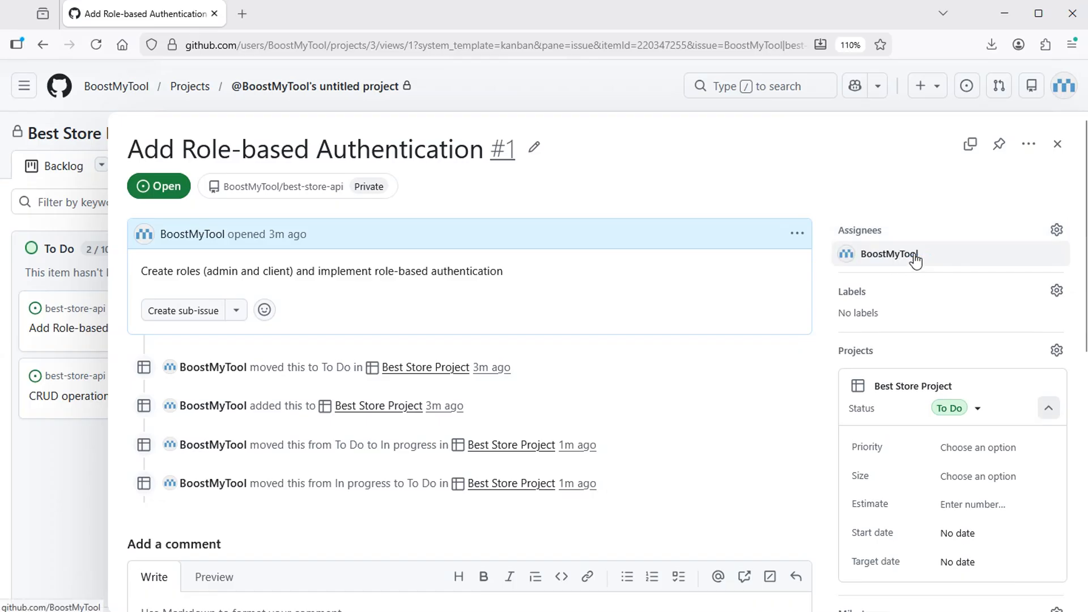
pyautogui.click(1057, 144)
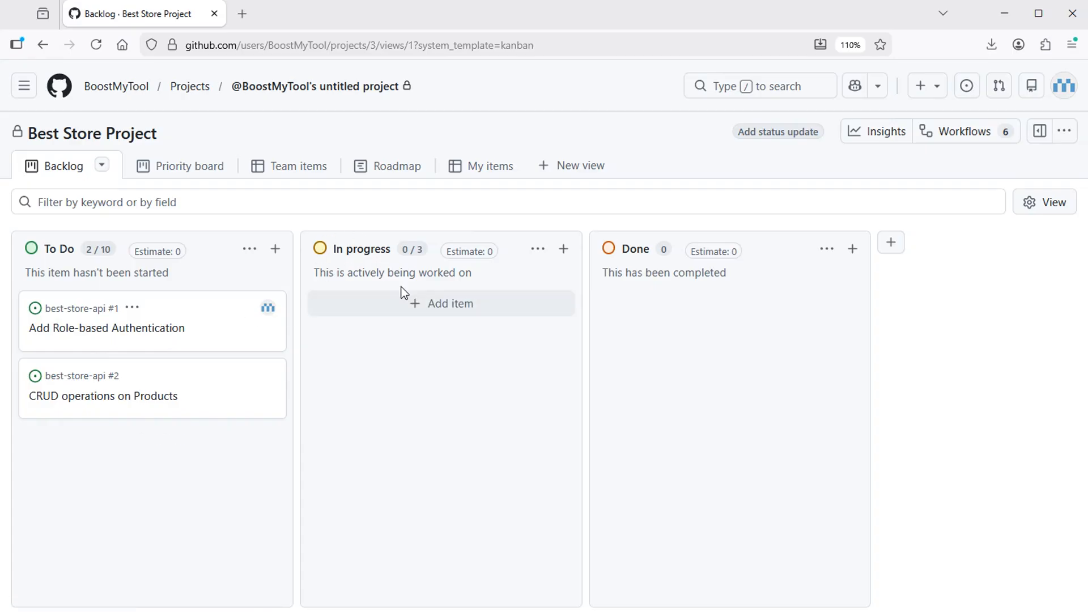
pyautogui.moveTo(204, 321); pyautogui.dragTo(482, 345)
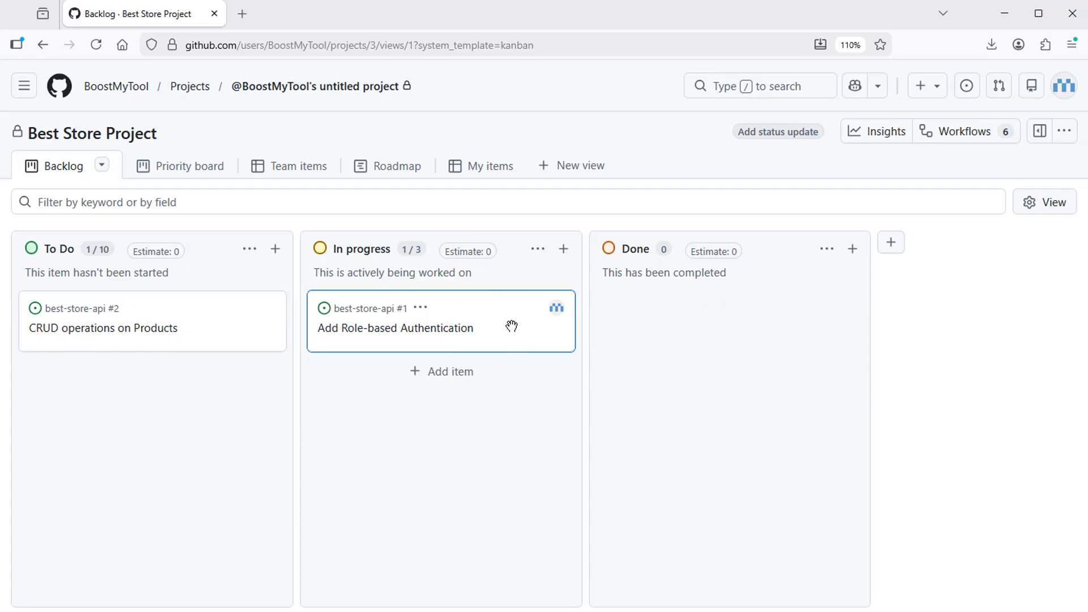
pyautogui.moveTo(512, 326); pyautogui.dragTo(793, 329)
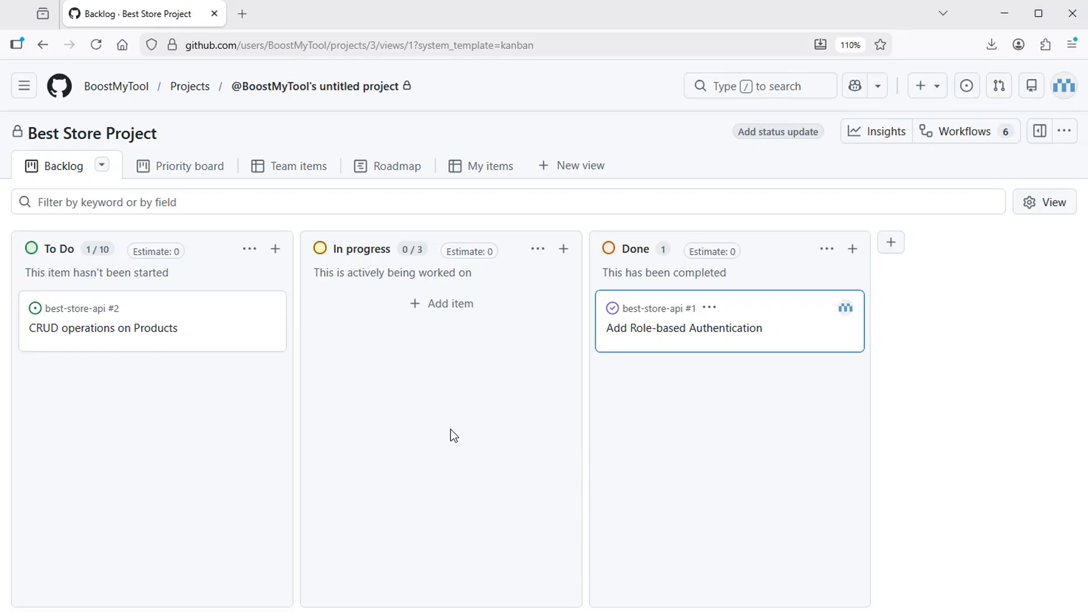
pyautogui.click(245, 13)
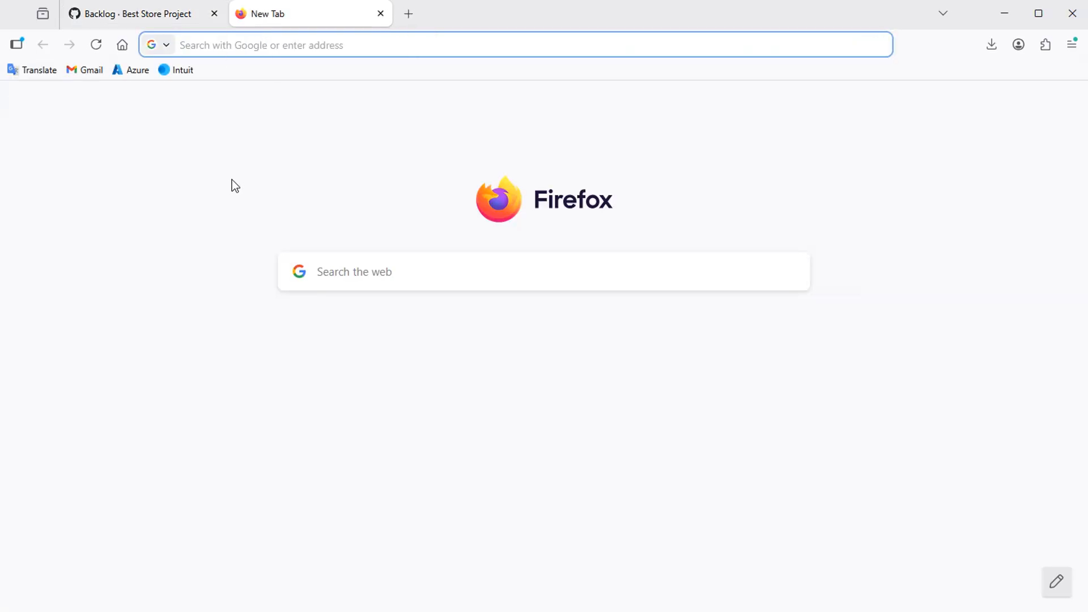
# Step: Go to the TMetric website and open its pricing page
pyautogui.write('tmetri')
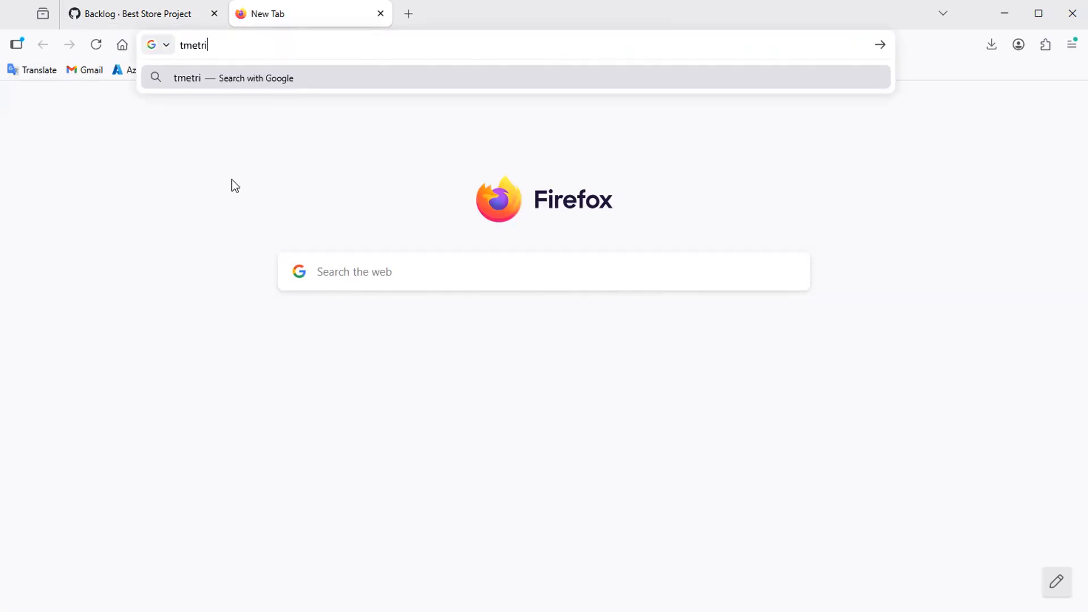
pyautogui.write('c')
pyautogui.press('Return')
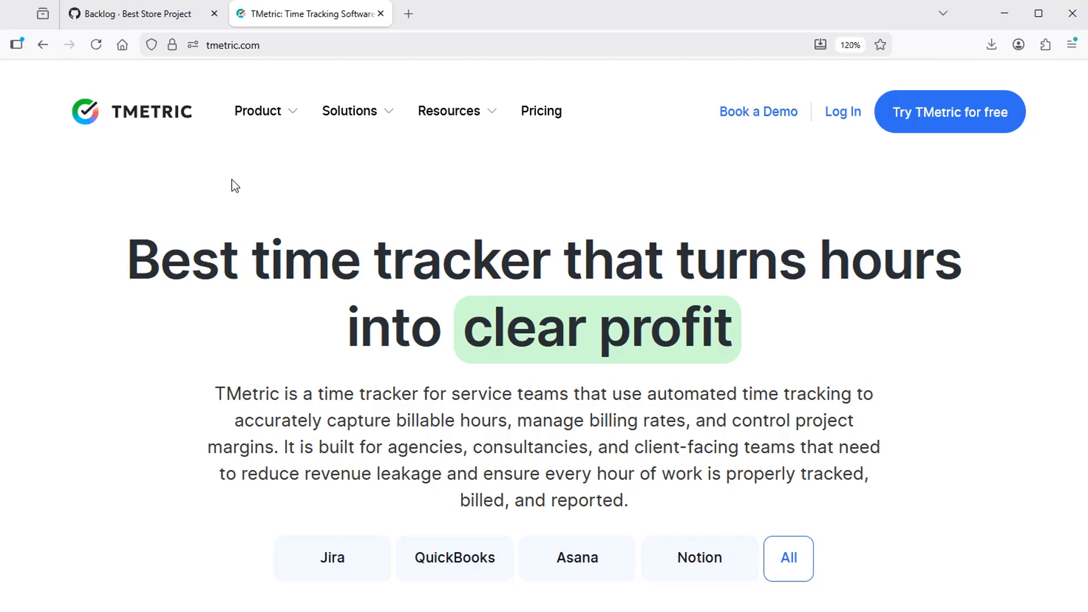
pyautogui.click(539, 115)
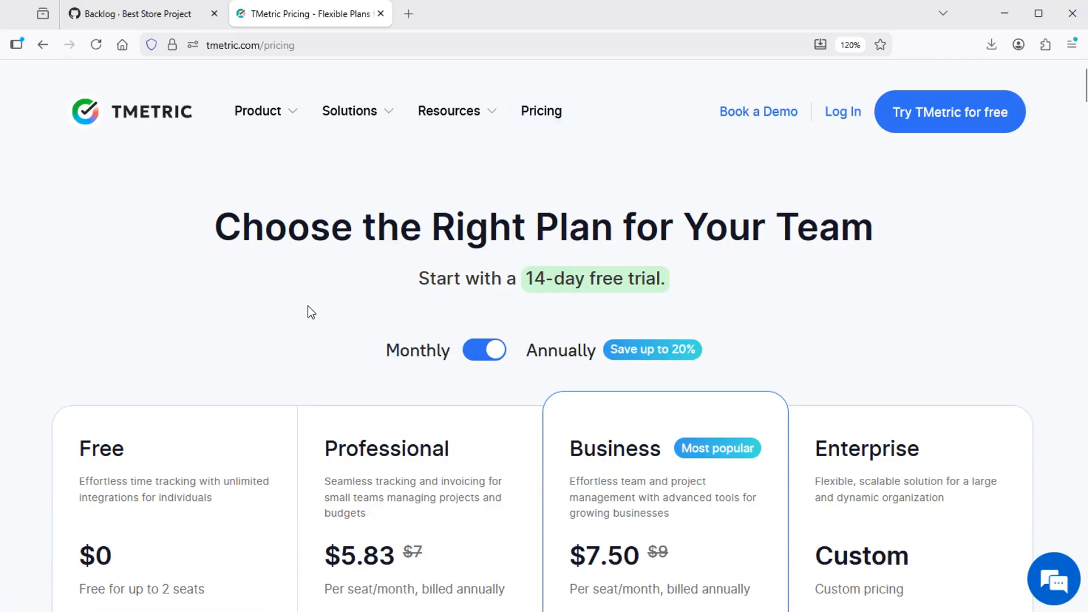
pyautogui.scroll(-3, 304, 322)
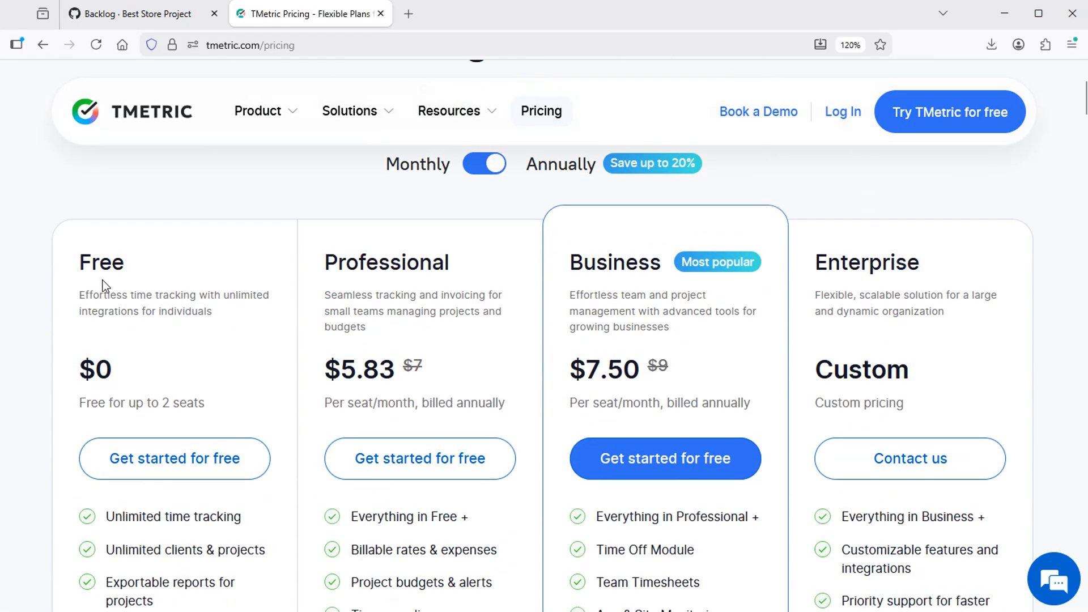
# Step: Highlight Free plan features (time tracking, clients, projects, 50+) and Professional's Client invoicing
pyautogui.doubleClick(99, 264)
pyautogui.scroll(-2, 241, 317)
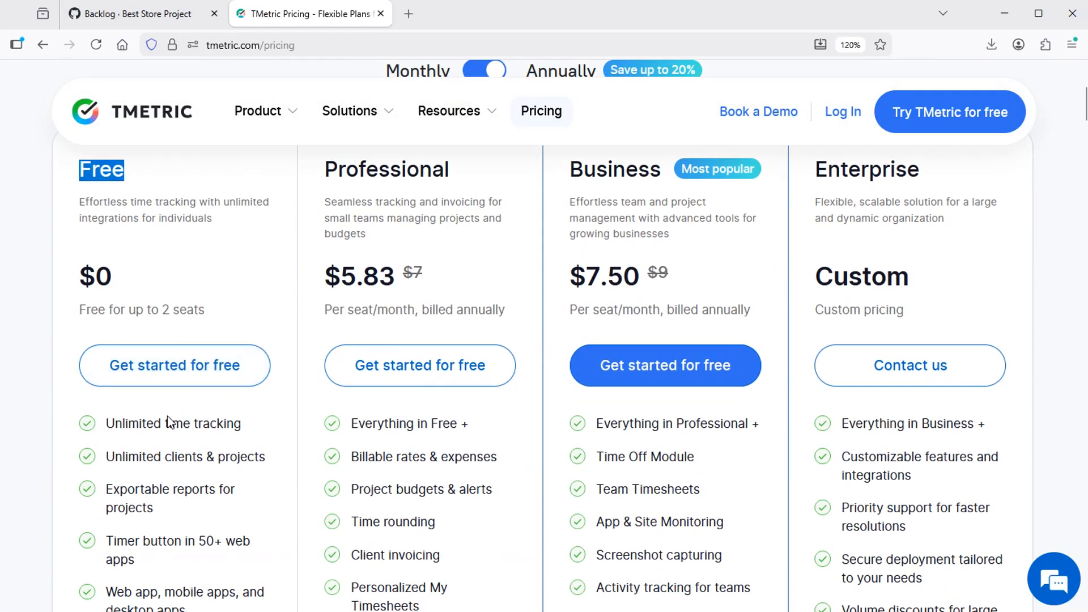
pyautogui.click(161, 422)
pyautogui.moveTo(161, 423); pyautogui.dragTo(296, 437)
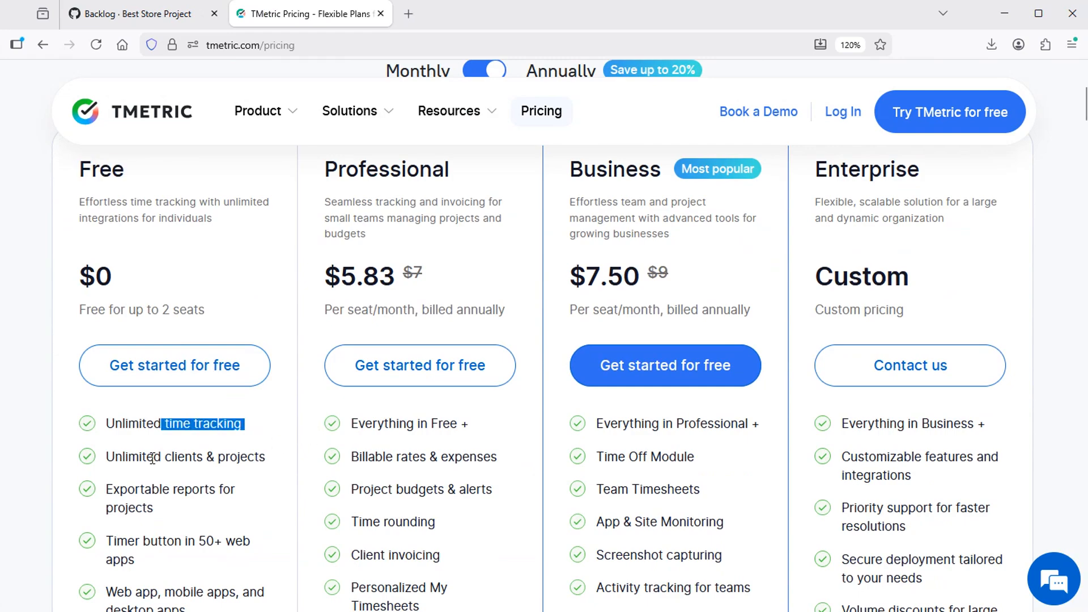
pyautogui.doubleClick(183, 459)
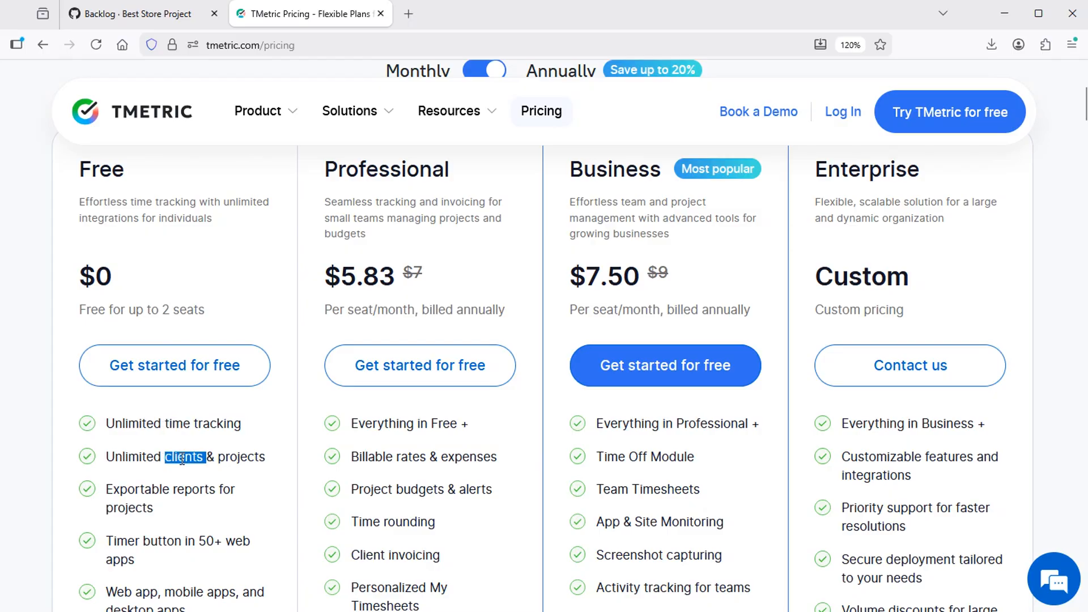
pyautogui.doubleClick(235, 456)
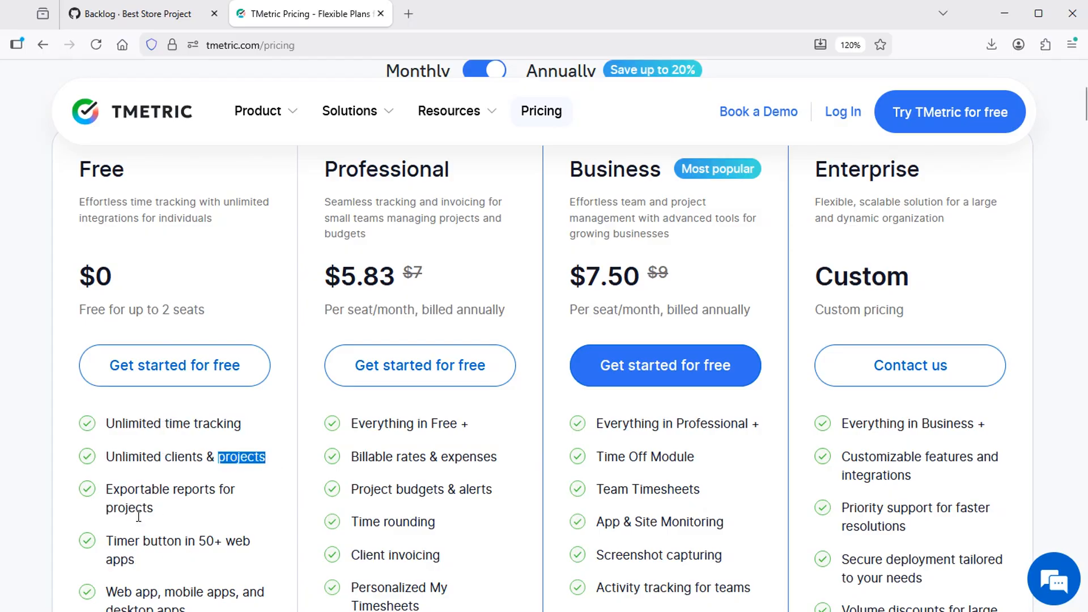
pyautogui.moveTo(201, 542); pyautogui.dragTo(223, 544)
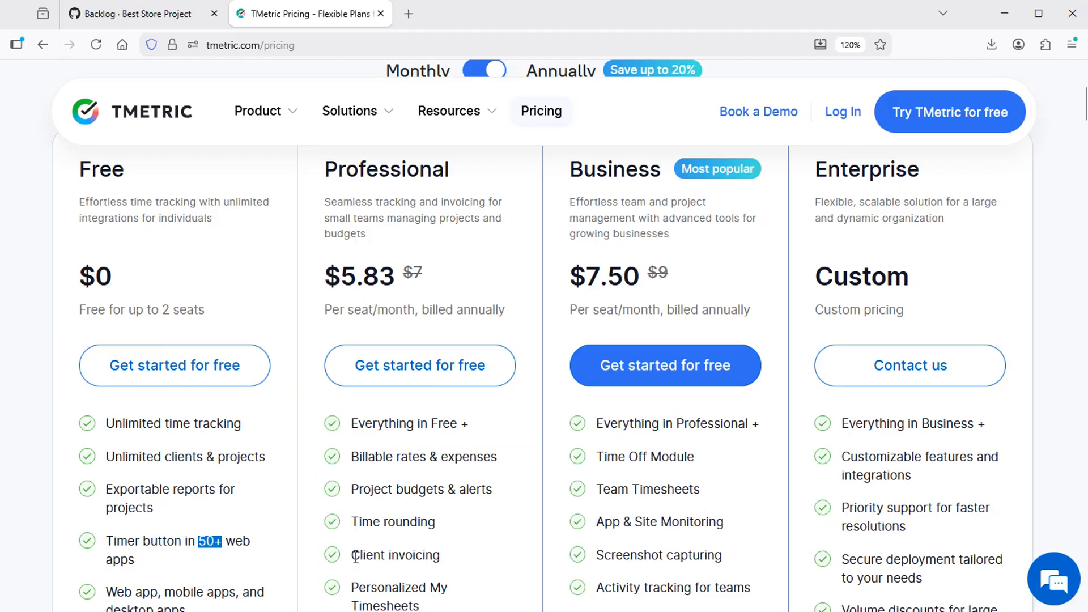
pyautogui.moveTo(353, 556); pyautogui.dragTo(434, 556)
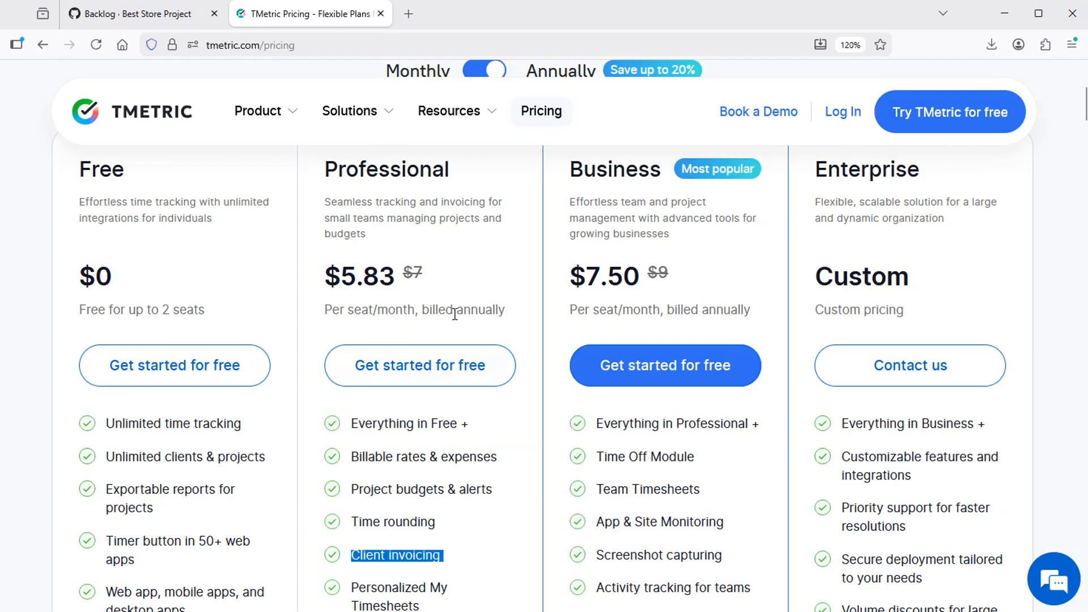
pyautogui.scroll(5, 522, 316)
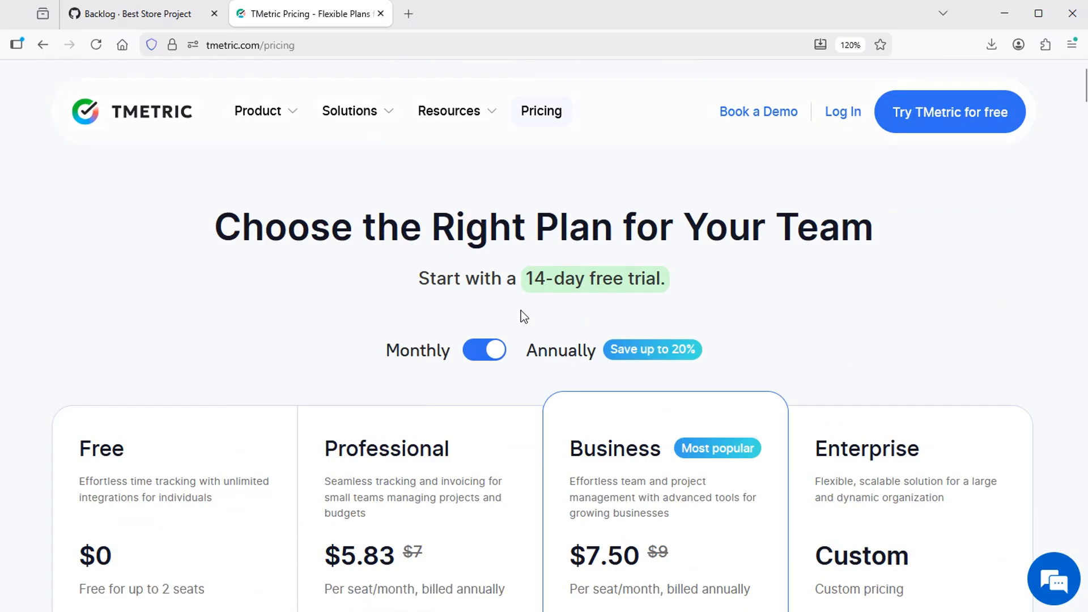
# Step: From the TMetric dashboard, go to Integrations and open the browser extension's listing
pyautogui.click(849, 117)
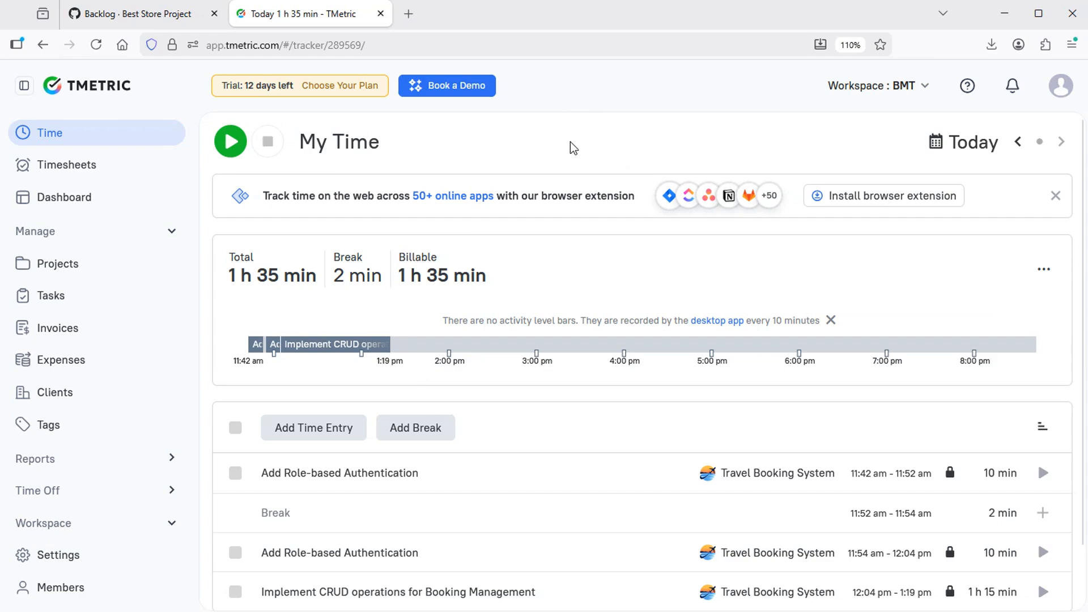
pyautogui.scroll(-3, 80, 389)
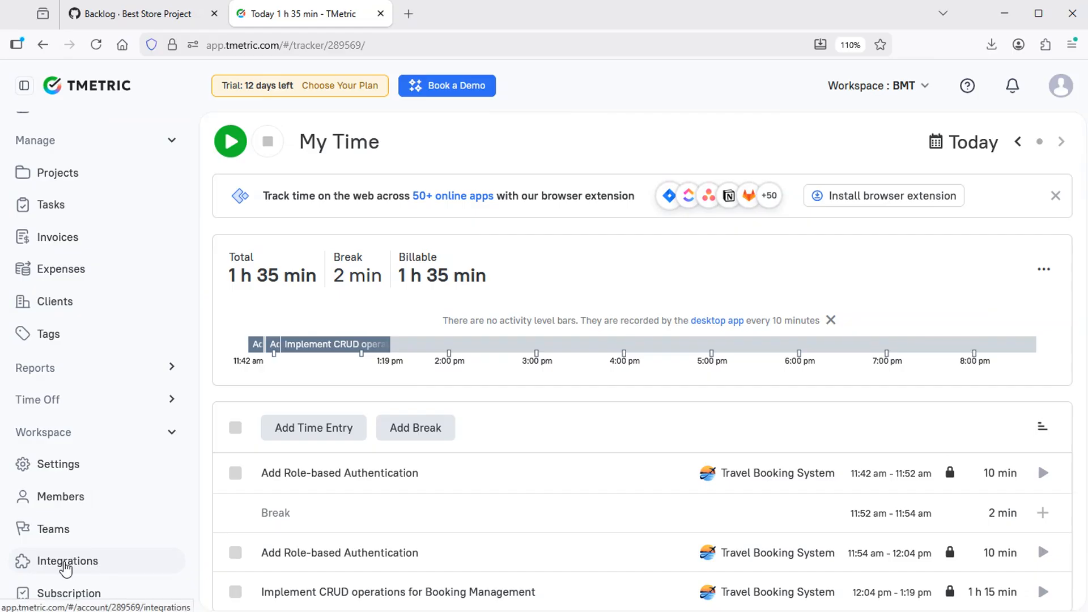
pyautogui.click(72, 568)
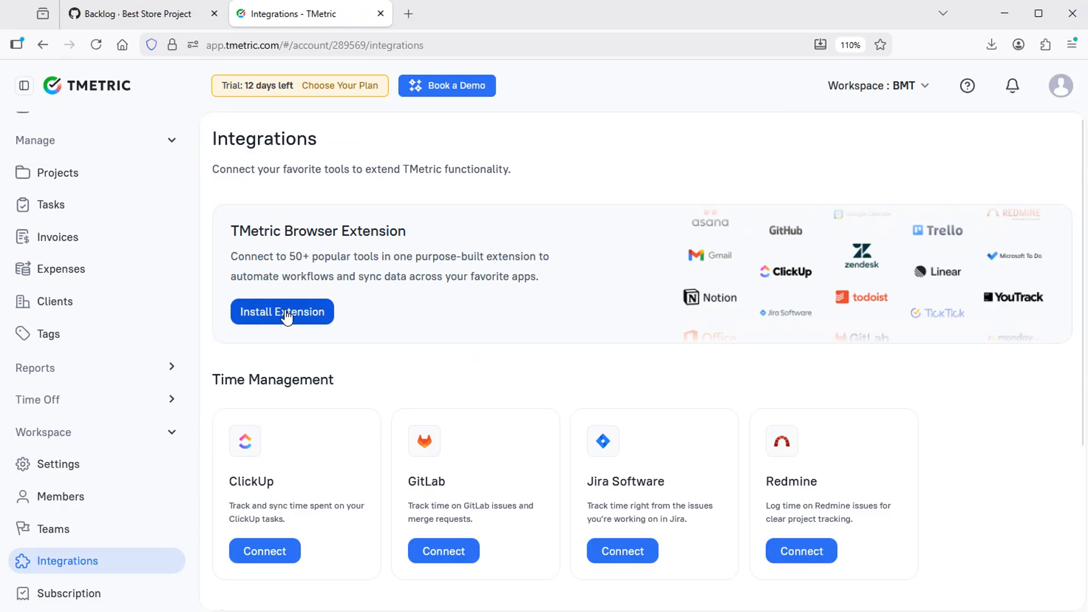
pyautogui.click(284, 312)
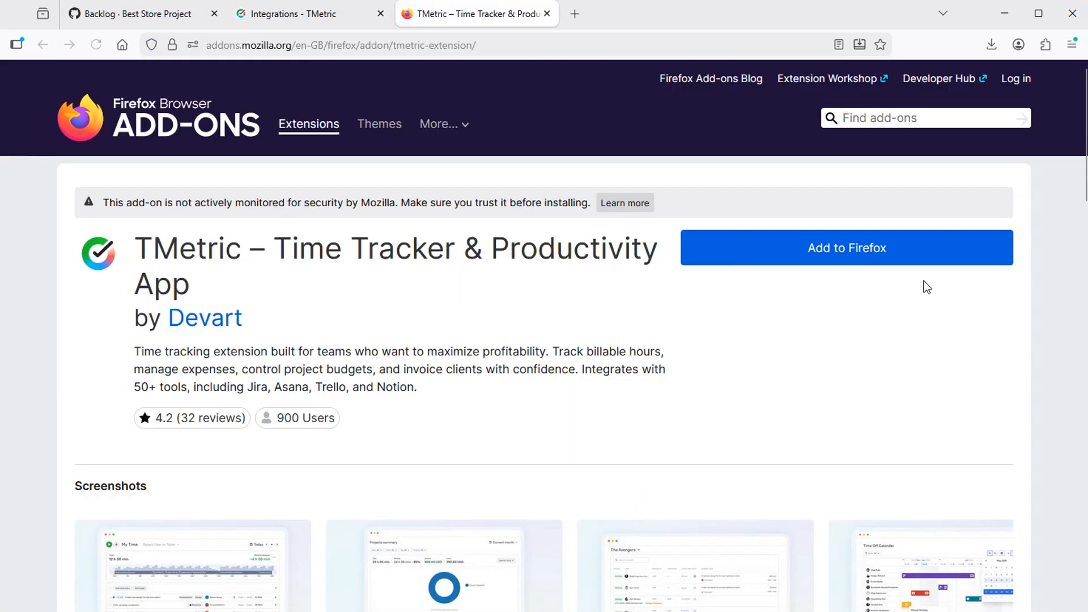
# Step: Add the TMetric extension to Firefox, approving its permissions and dismissing the confirmation
pyautogui.click(852, 254)
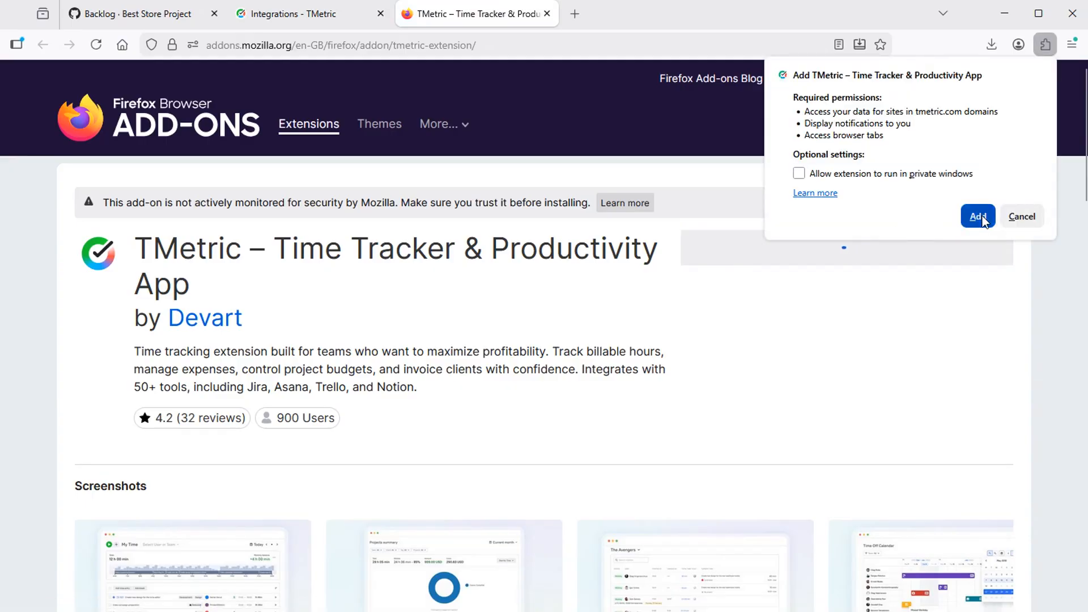
pyautogui.click(979, 217)
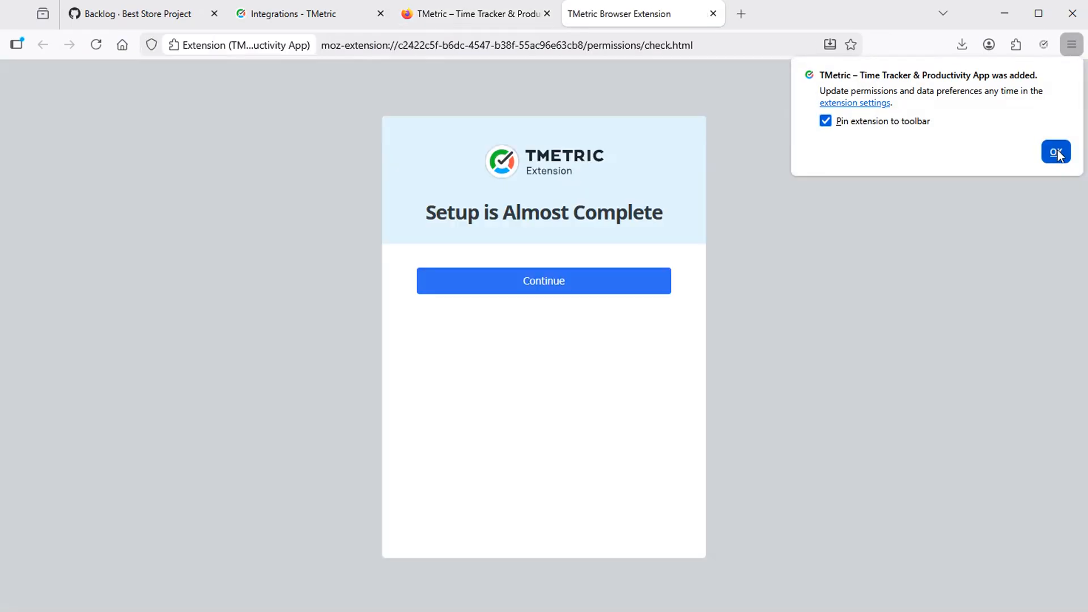
pyautogui.click(1056, 151)
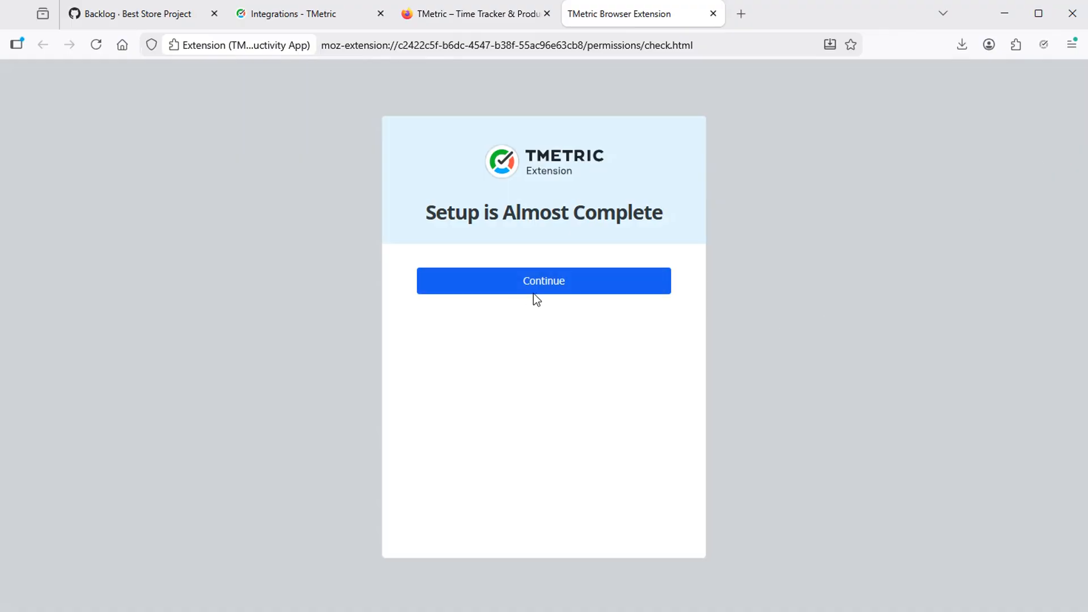
# Step: Allow trello.com and github.com access, switch Trello tracking off, and finish setup
pyautogui.click(547, 290)
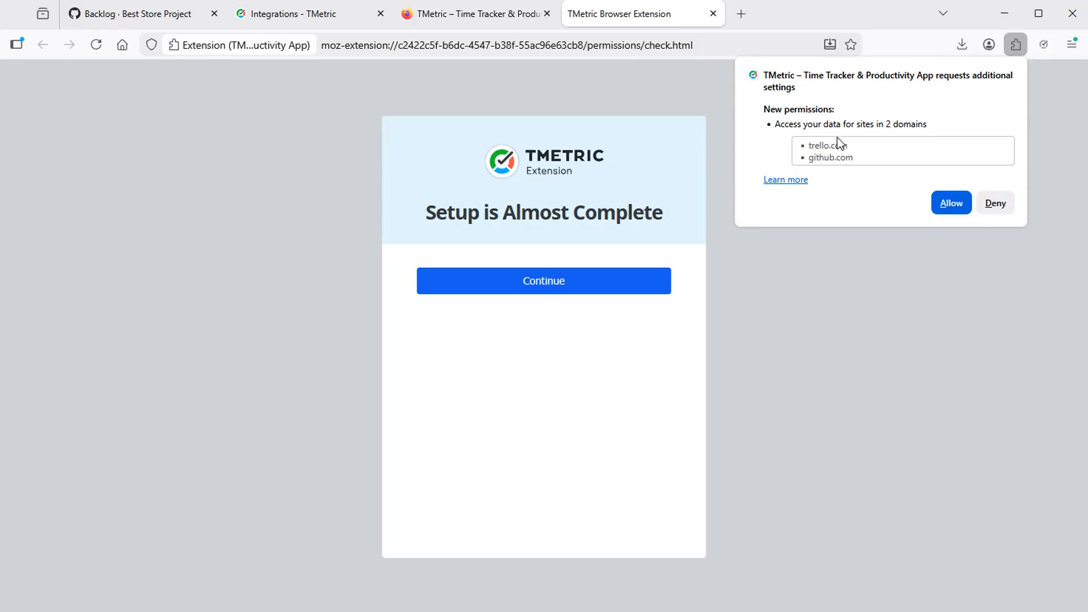
pyautogui.click(951, 203)
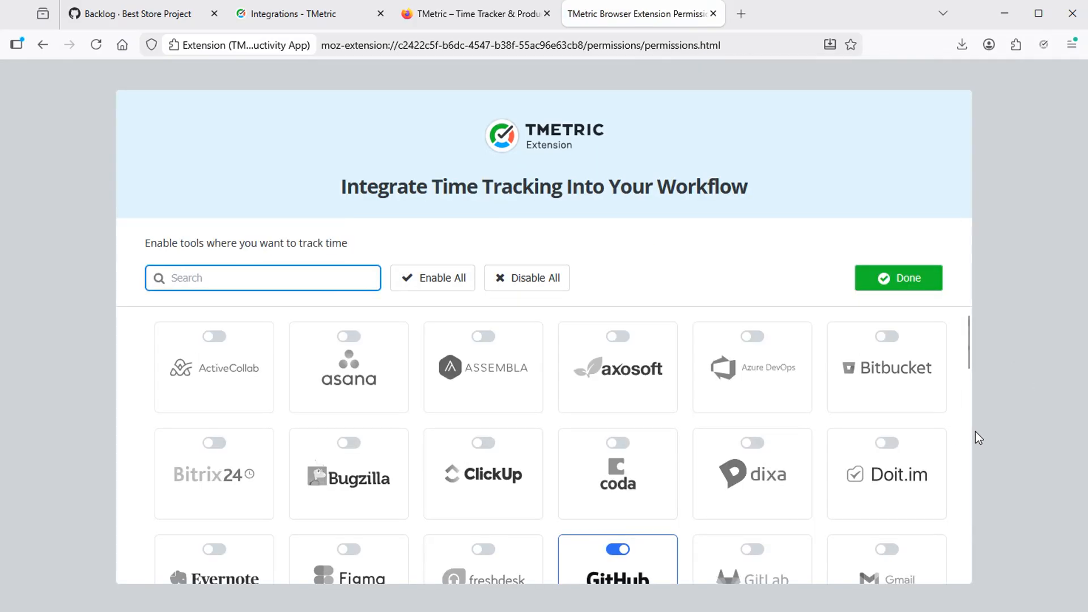
pyautogui.scroll(-10, 694, 470)
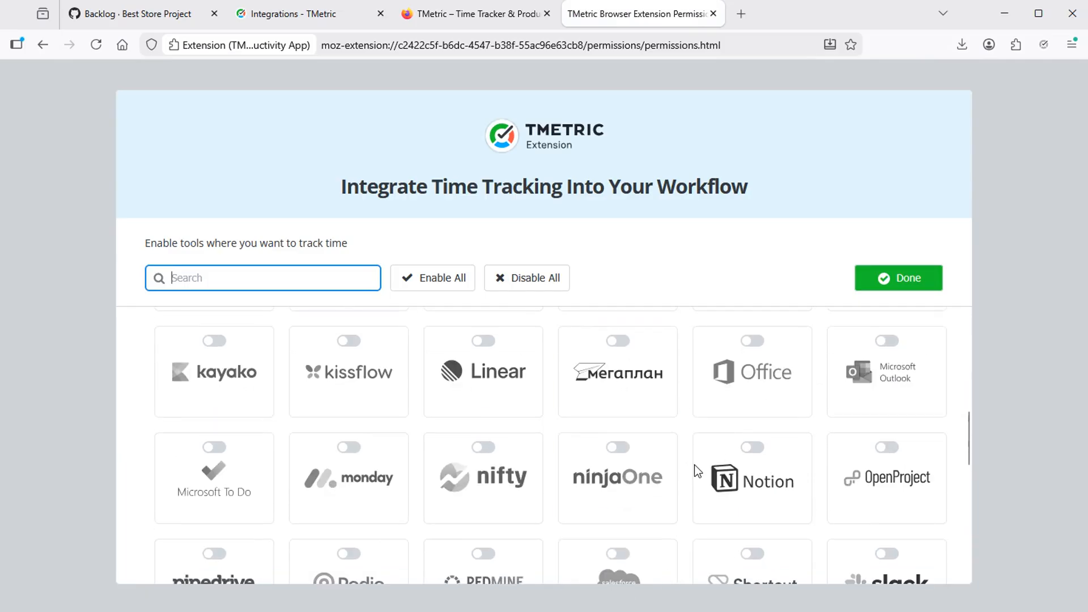
pyautogui.scroll(-2, 695, 472)
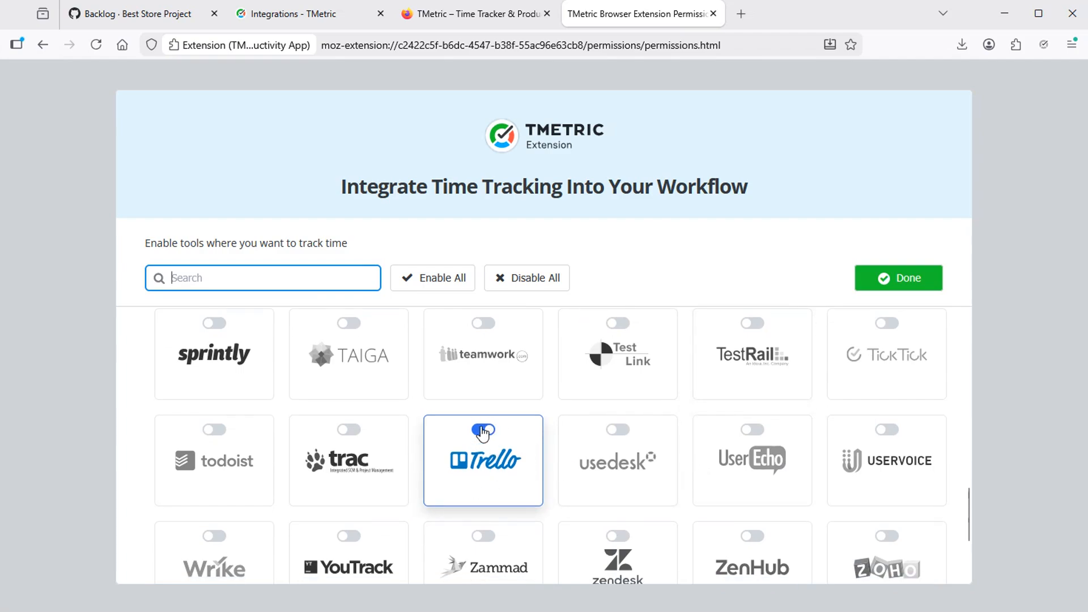
pyautogui.click(504, 440)
pyautogui.scroll(12, 648, 443)
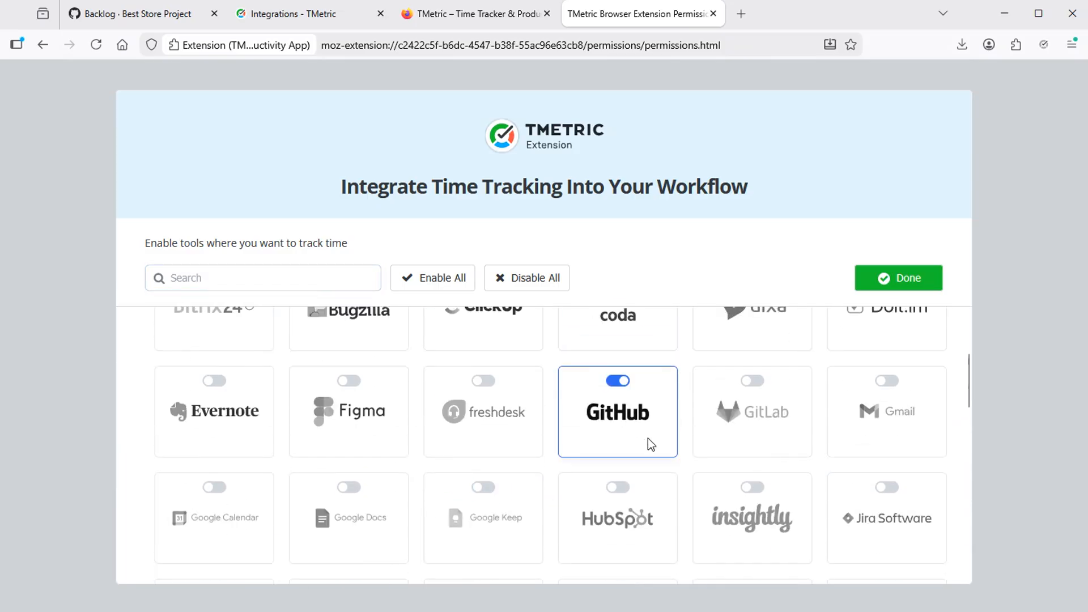
pyautogui.click(899, 279)
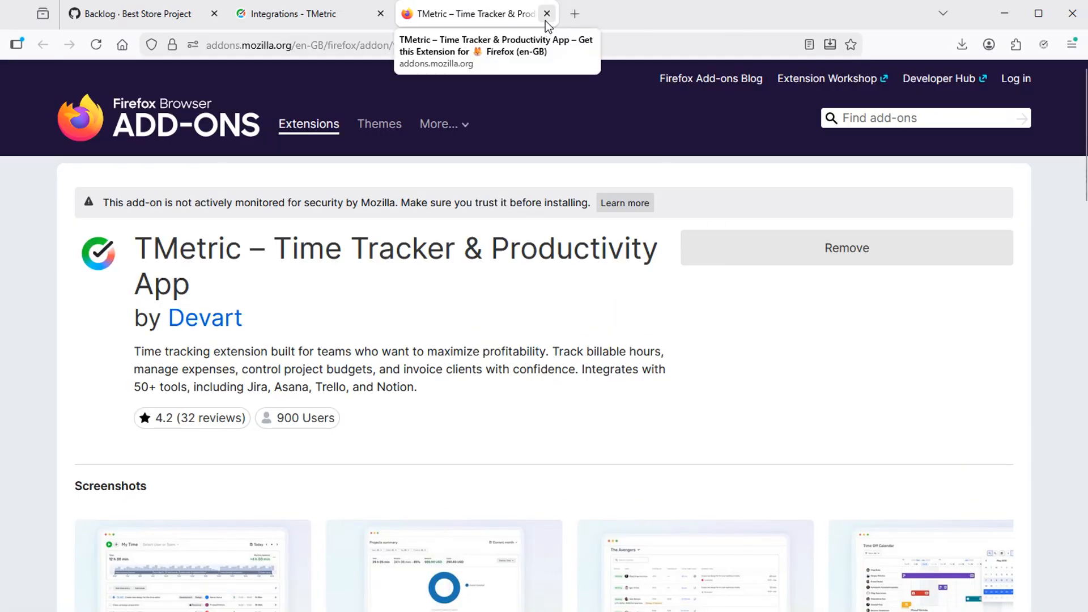
# Step: Back on the Best Store Project board, open issue #2 CRUD operations on Products, then close and reopen it
pyautogui.click(546, 15)
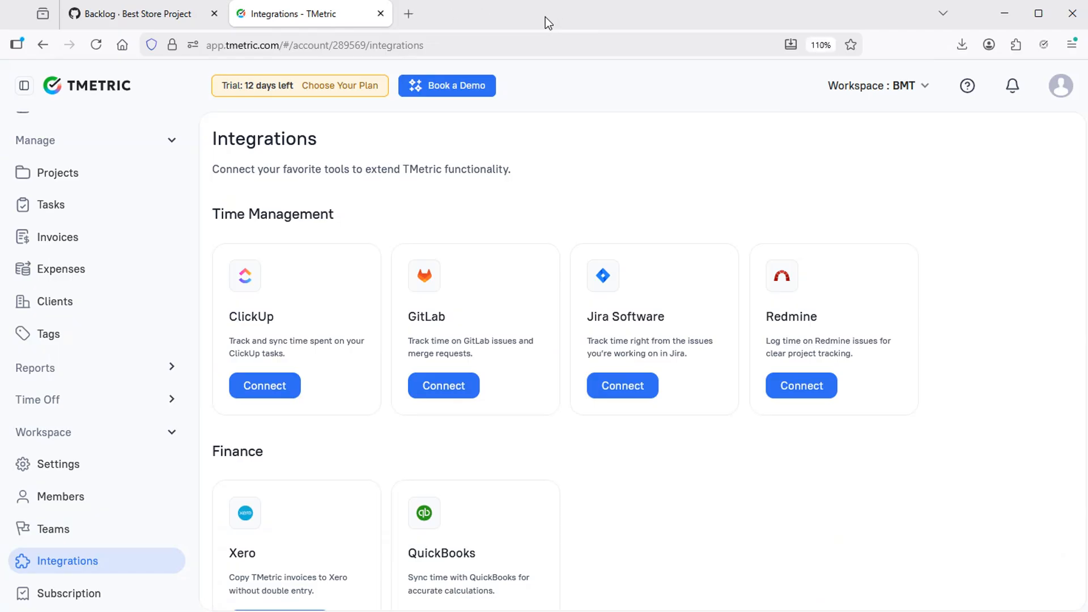
pyautogui.click(139, 15)
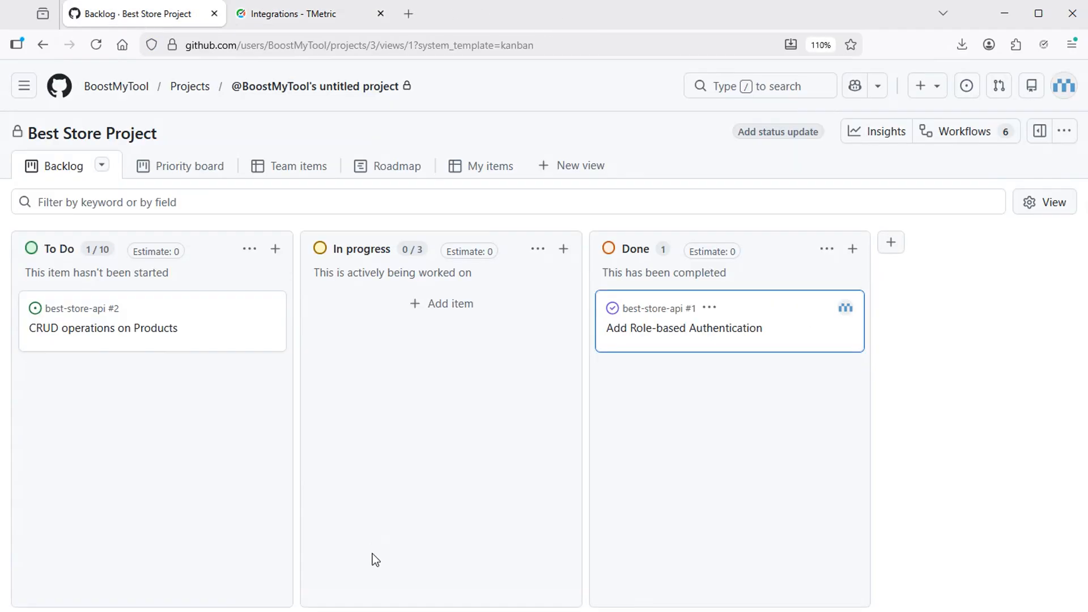
pyautogui.click(152, 334)
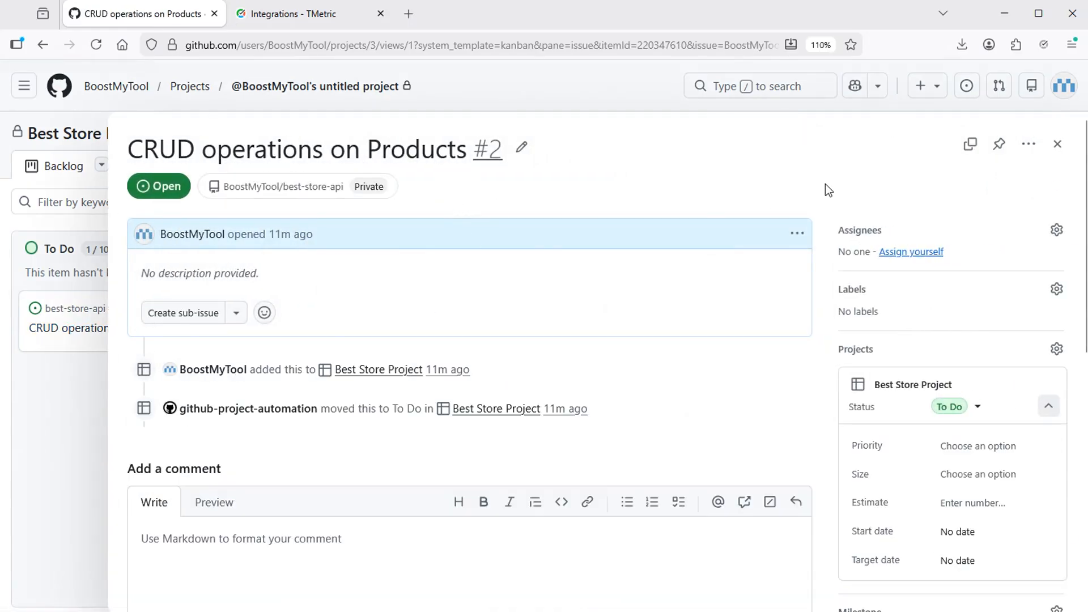
pyautogui.click(1057, 144)
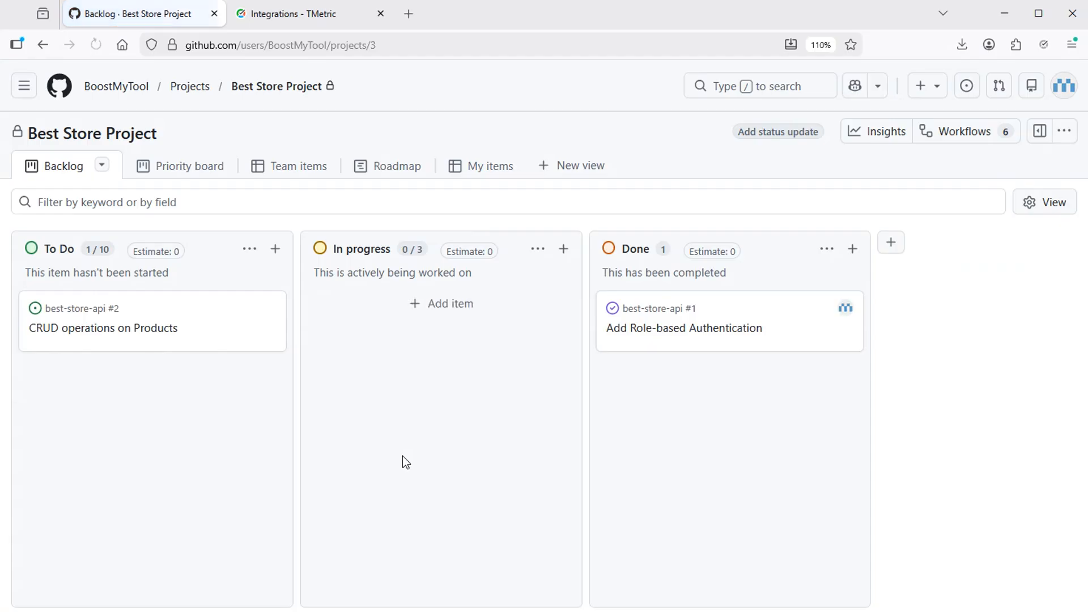
pyautogui.click(135, 327)
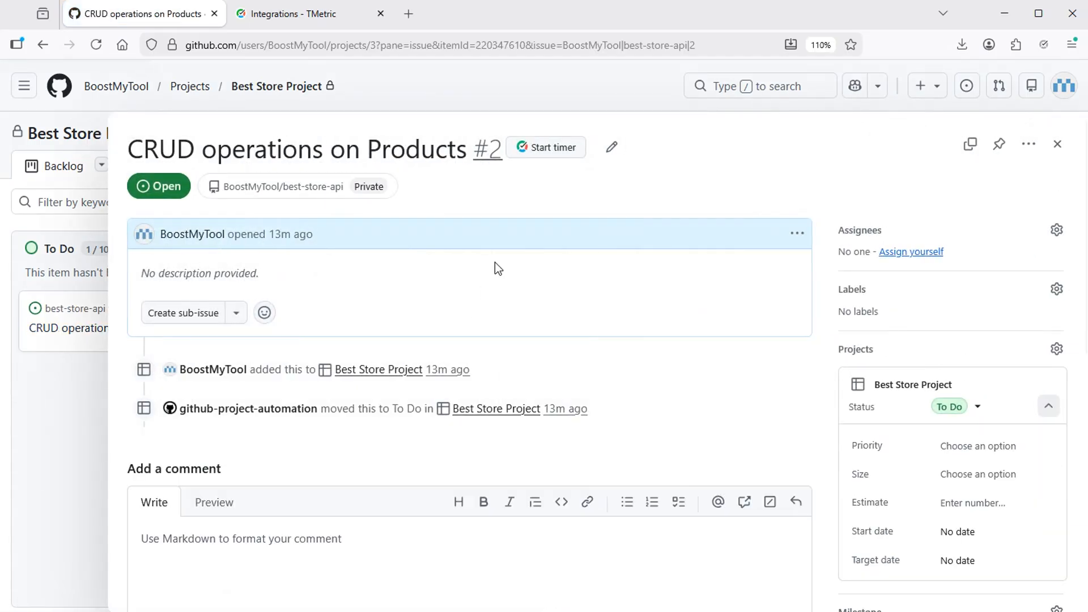
pyautogui.click(555, 149)
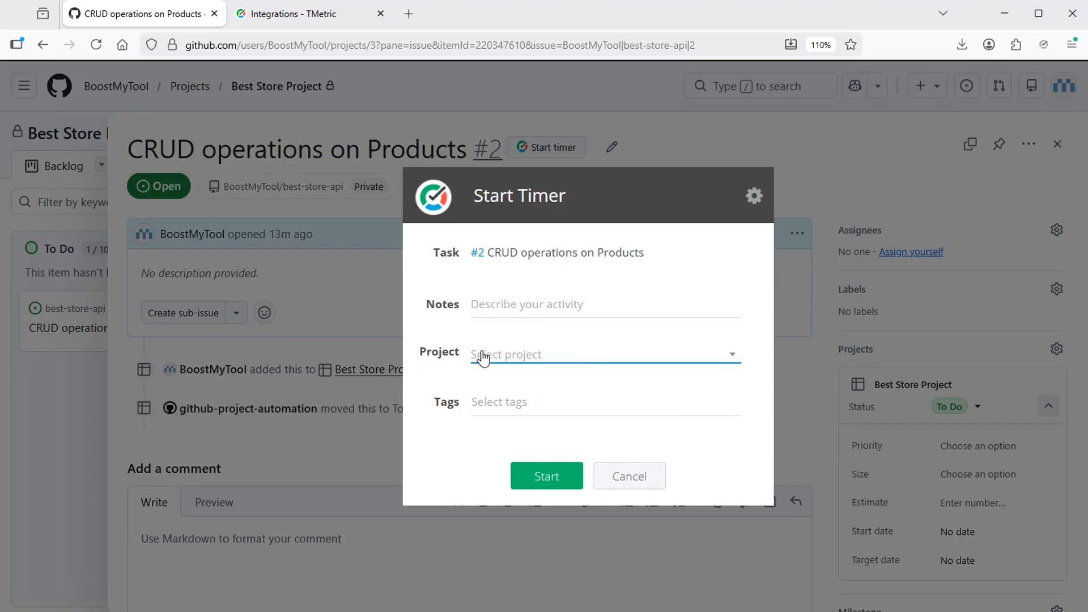
pyautogui.click(732, 351)
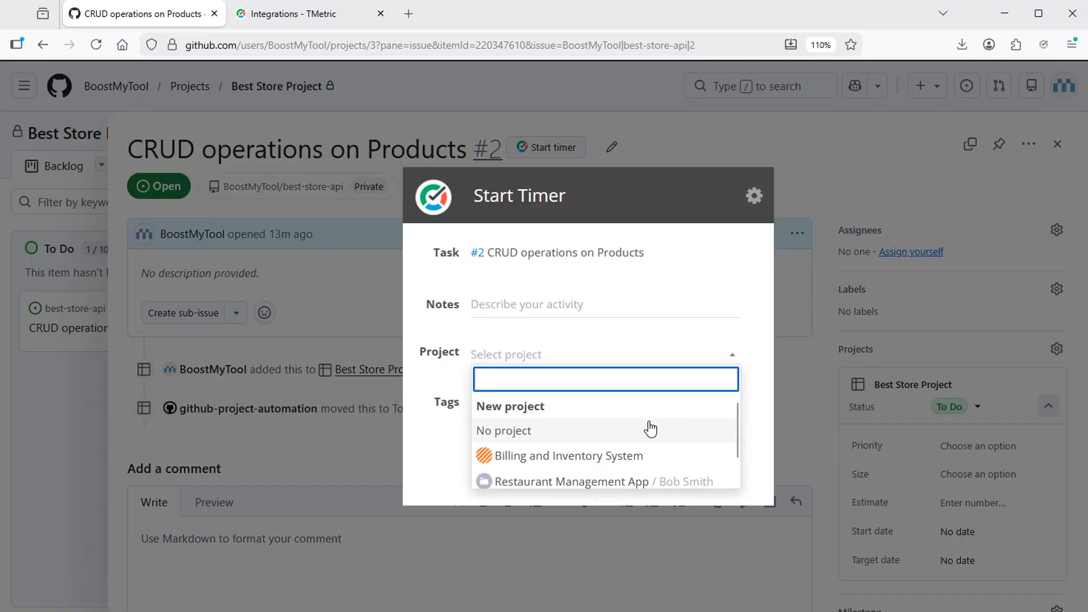
pyautogui.scroll(-1, 646, 427)
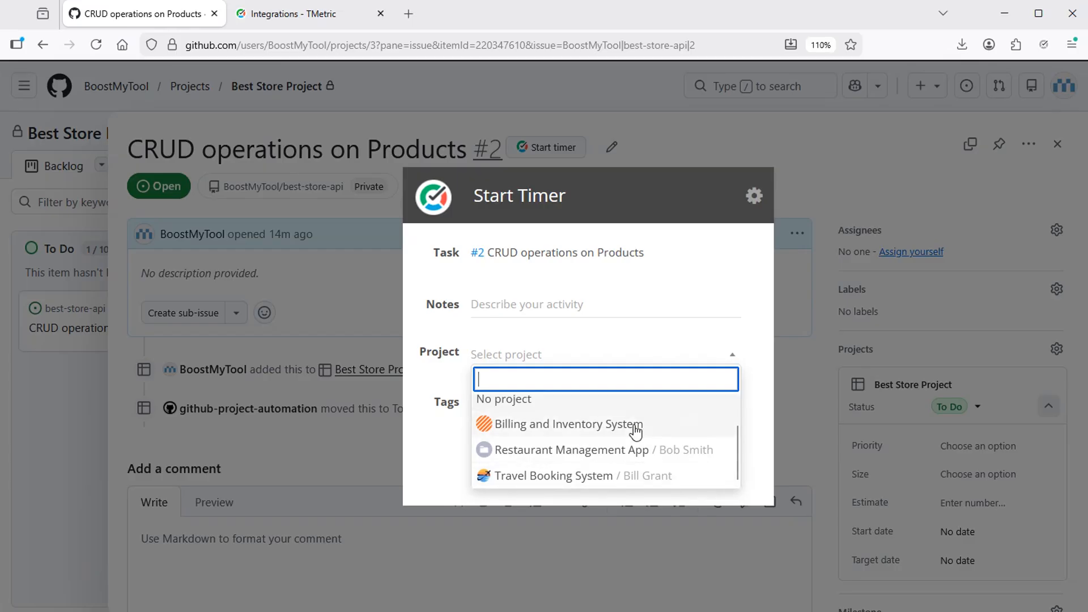
pyautogui.click(678, 296)
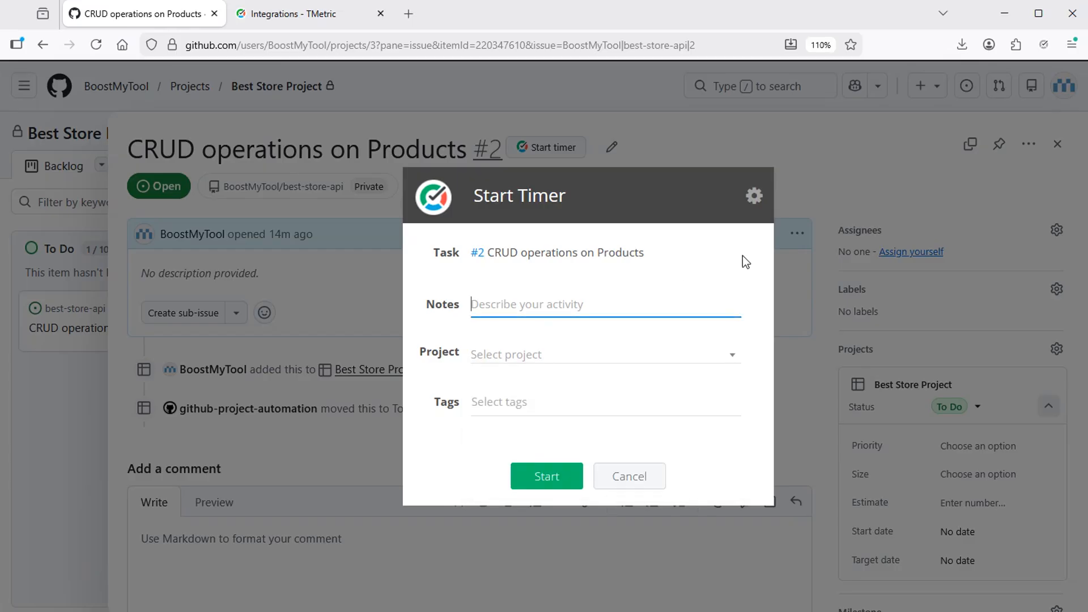
pyautogui.click(817, 158)
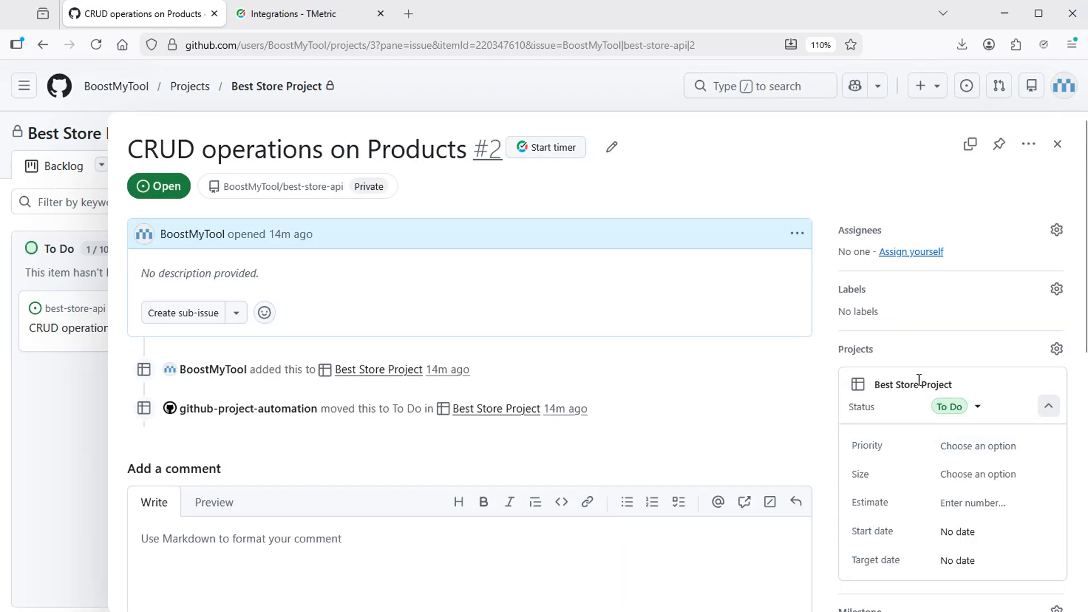
pyautogui.moveTo(965, 387); pyautogui.dragTo(877, 384)
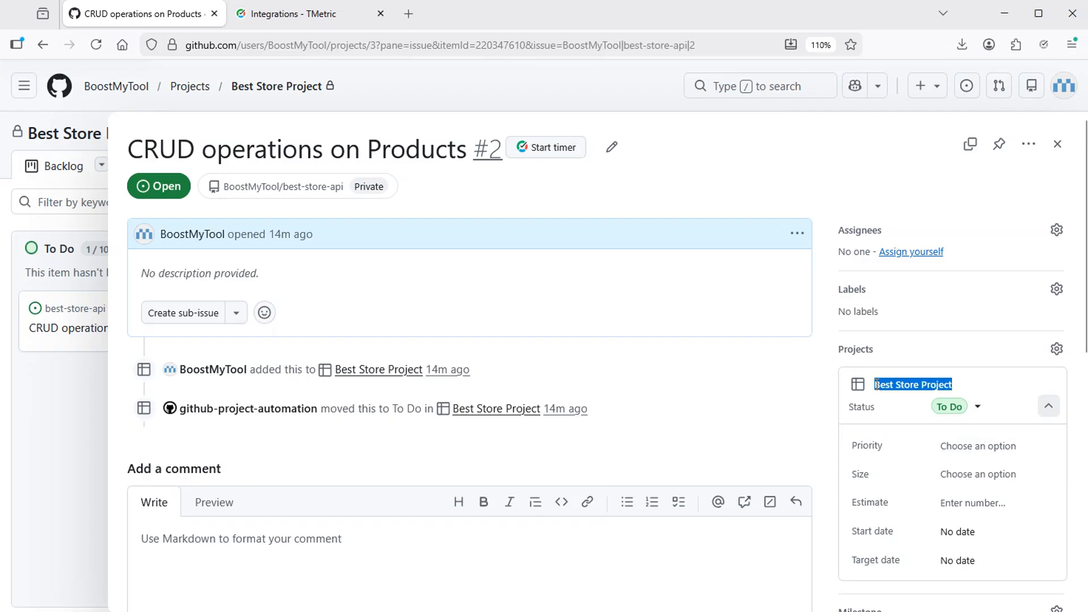
# Step: Go to TMetric's Projects list and start a new, blank project
pyautogui.click(289, 16)
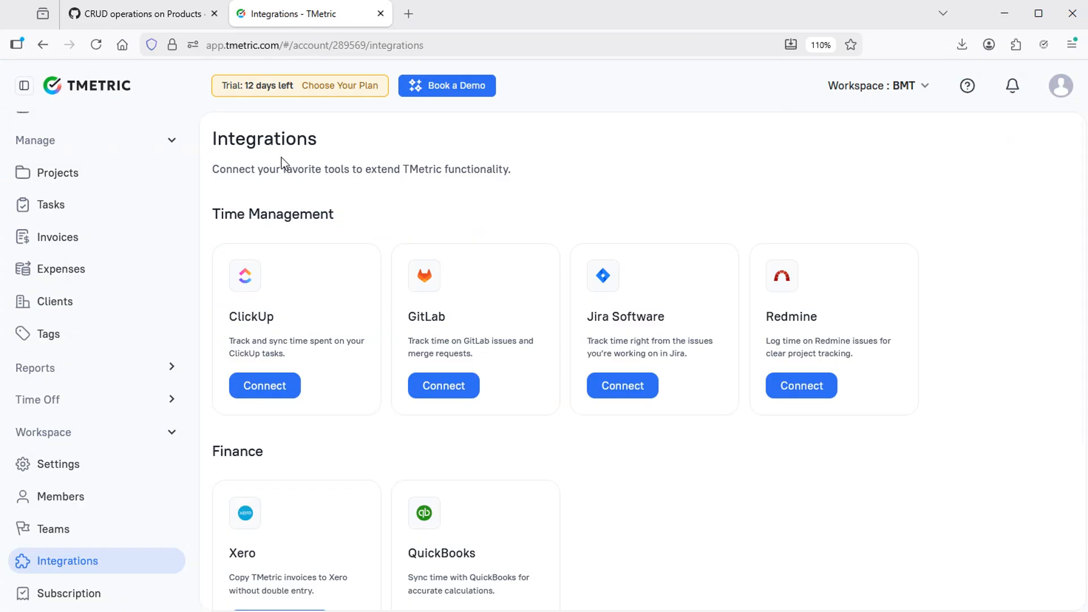
pyautogui.click(61, 177)
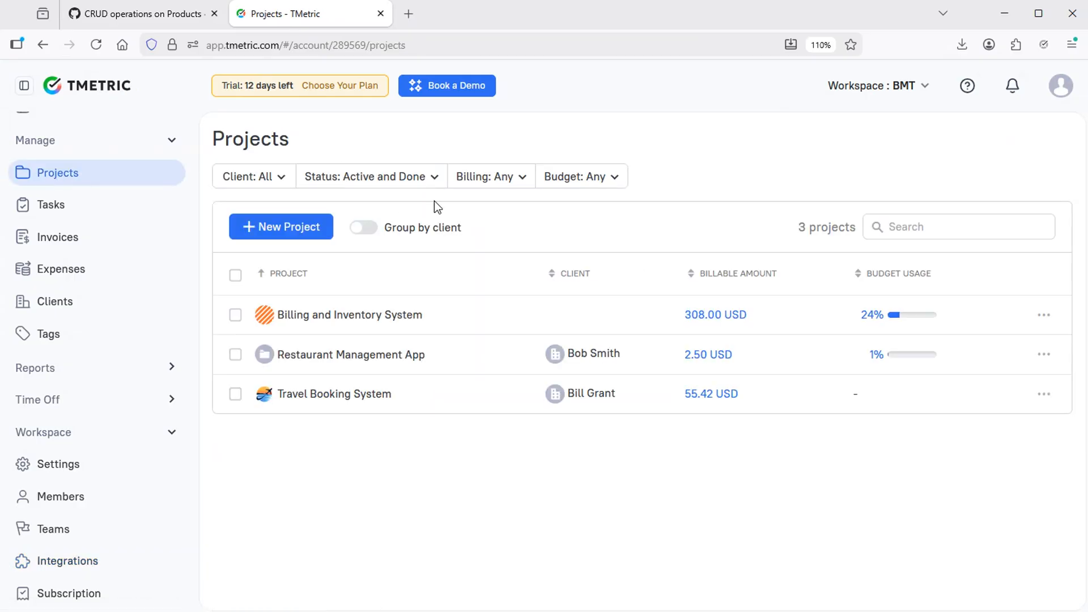
pyautogui.click(273, 231)
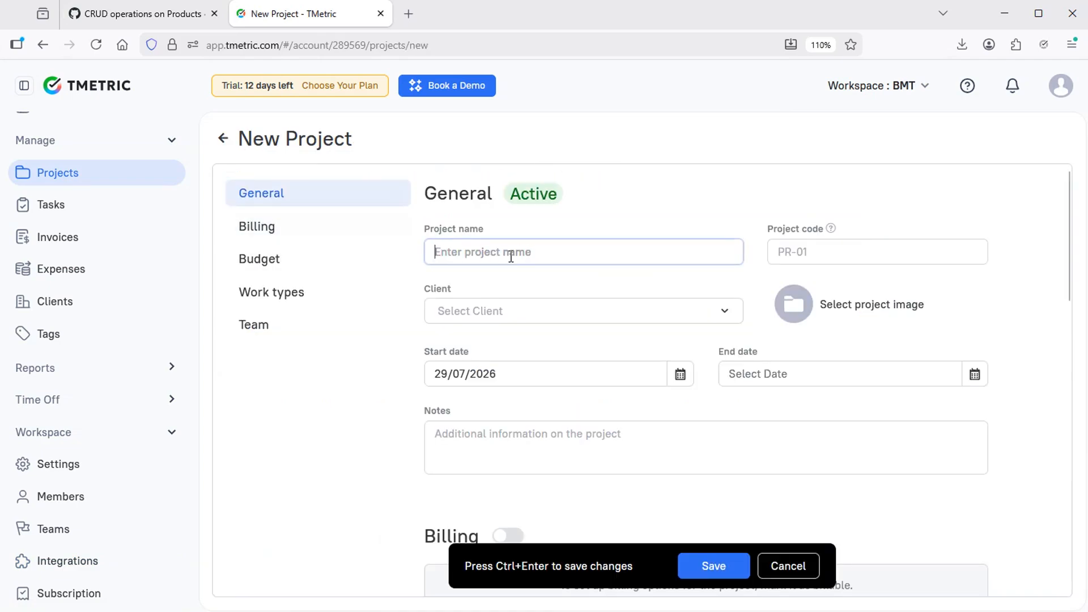
# Step: Name the project 'Best Store Project', assign an existing client, and give it a solid orange image
pyautogui.write('Best Store Project')
pyautogui.click(507, 311)
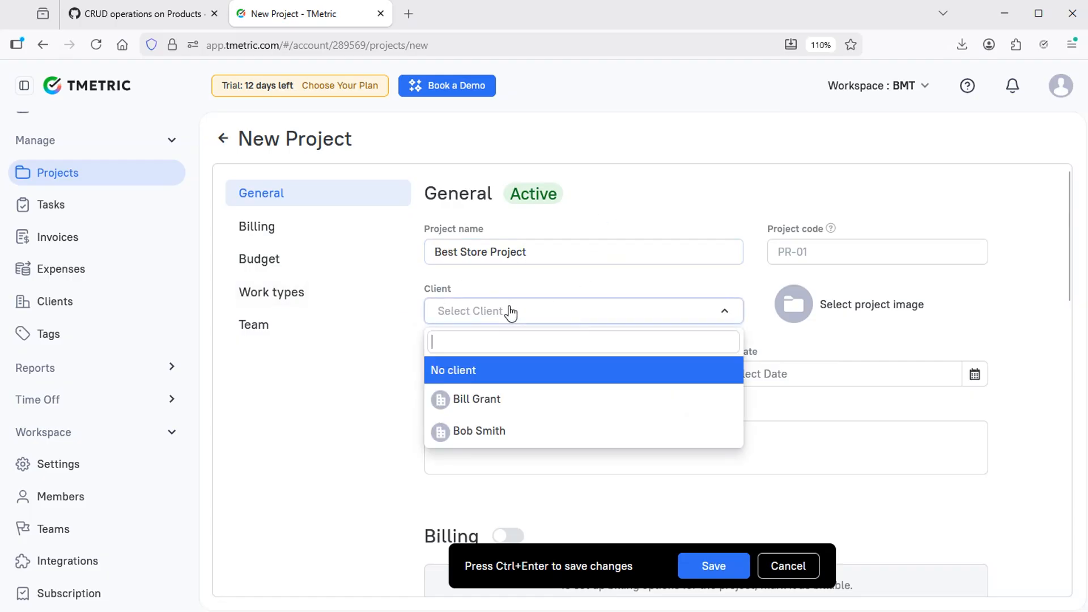
pyautogui.click(476, 401)
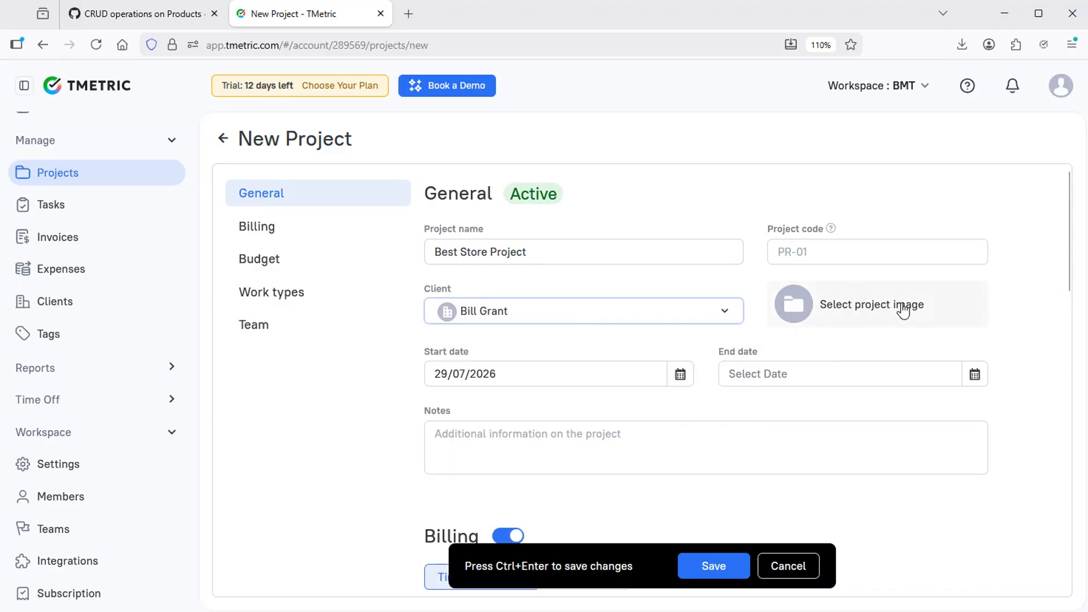
pyautogui.click(799, 305)
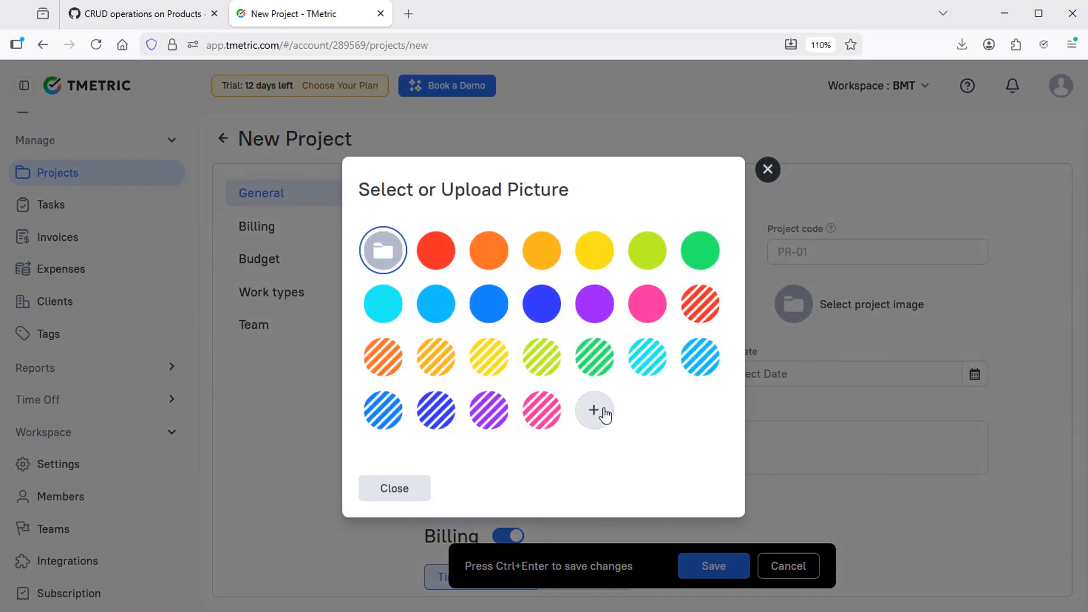
pyautogui.click(487, 248)
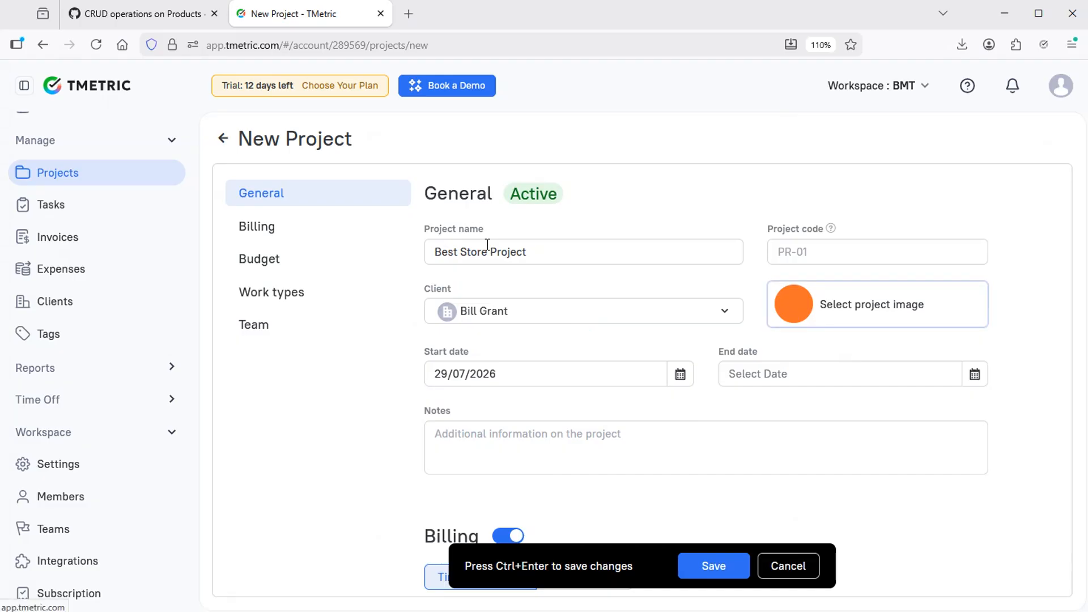
pyautogui.scroll(-5, 488, 245)
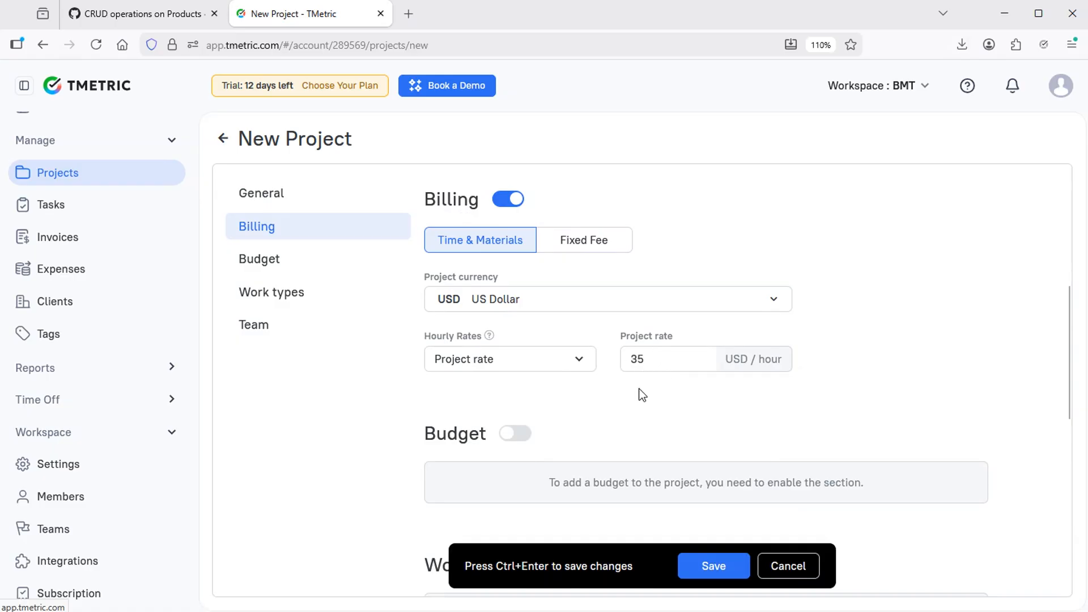
# Step: Add the only workspace member to the project team, save Best Store Project, and return to GitHub
pyautogui.scroll(-5, 639, 395)
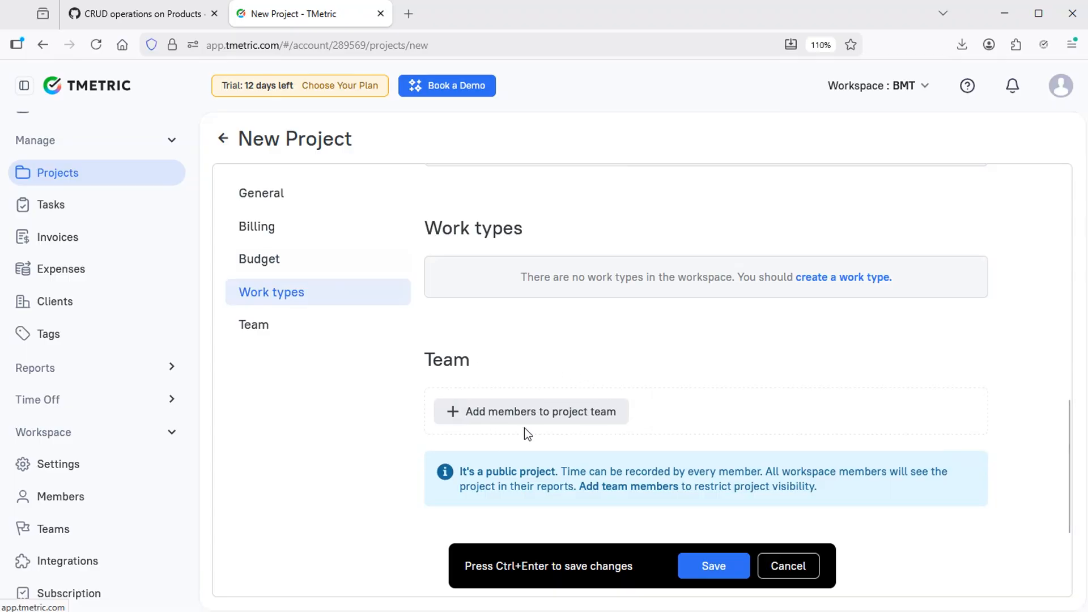
pyautogui.click(534, 412)
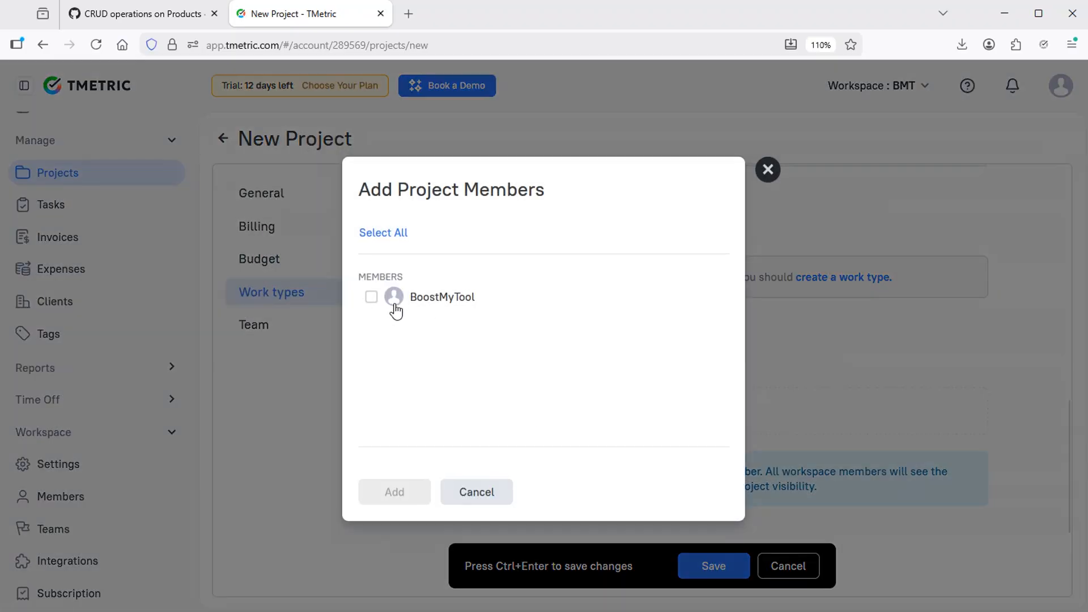
pyautogui.click(371, 298)
pyautogui.click(415, 491)
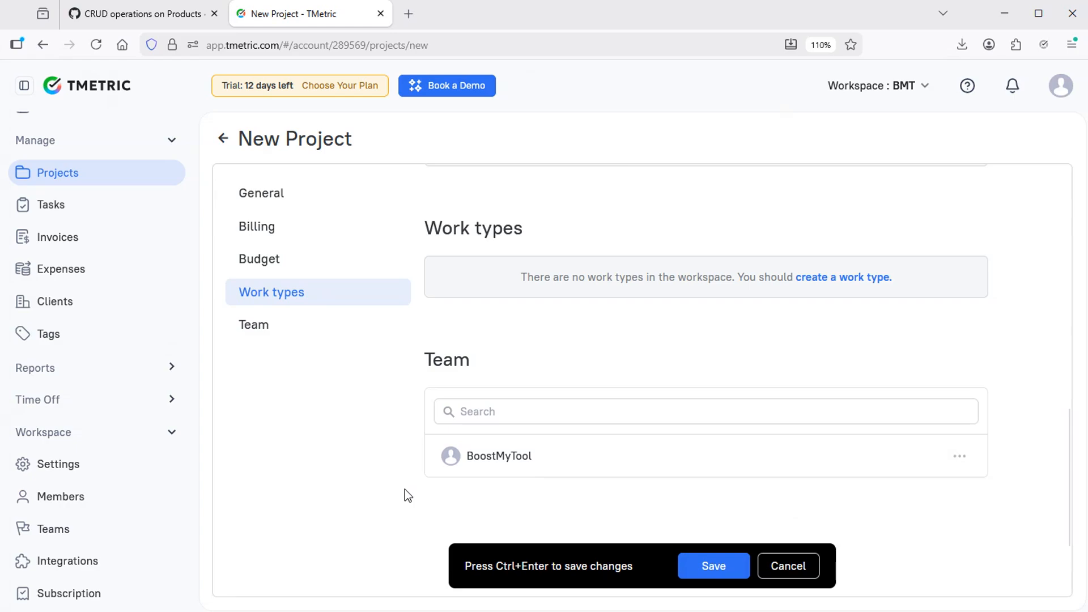
pyautogui.click(729, 572)
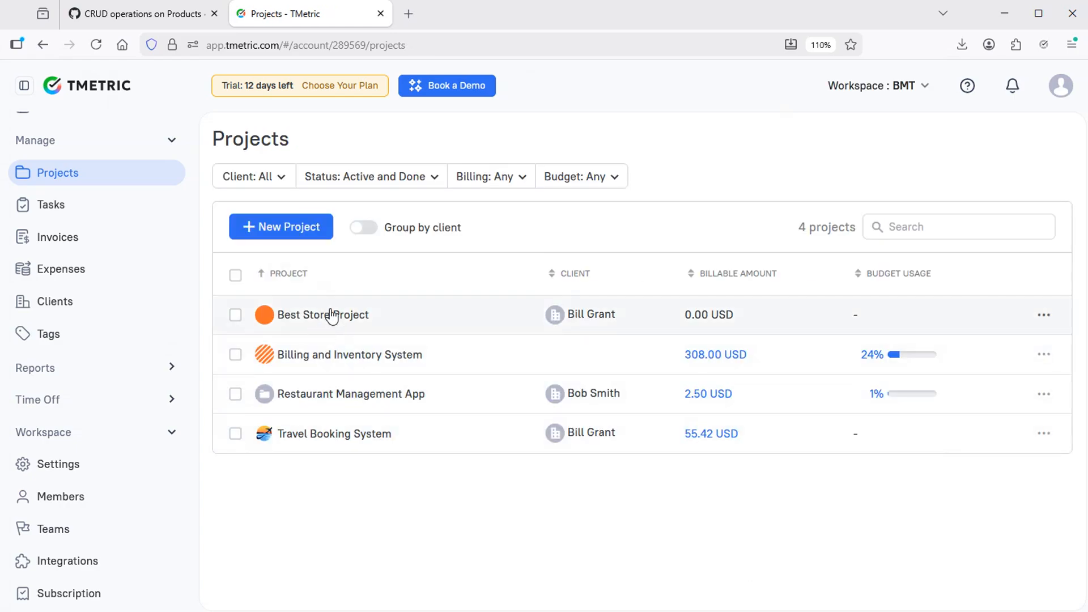
pyautogui.click(149, 17)
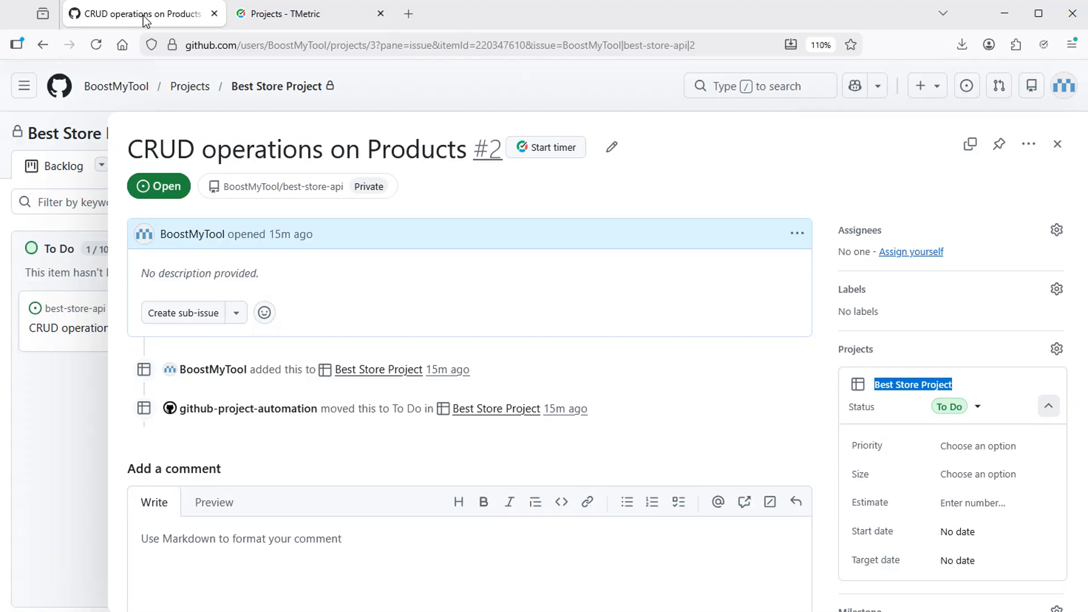
# Step: Start a TMetric timer on issue #2 under Best Store Project, then close the issue panel
pyautogui.click(557, 148)
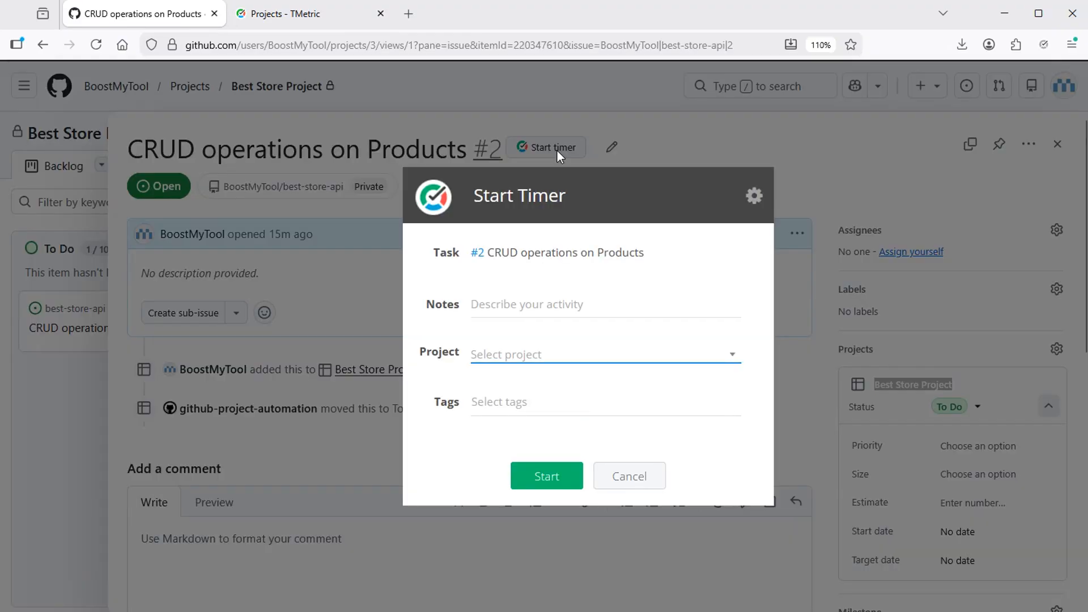
pyautogui.click(611, 355)
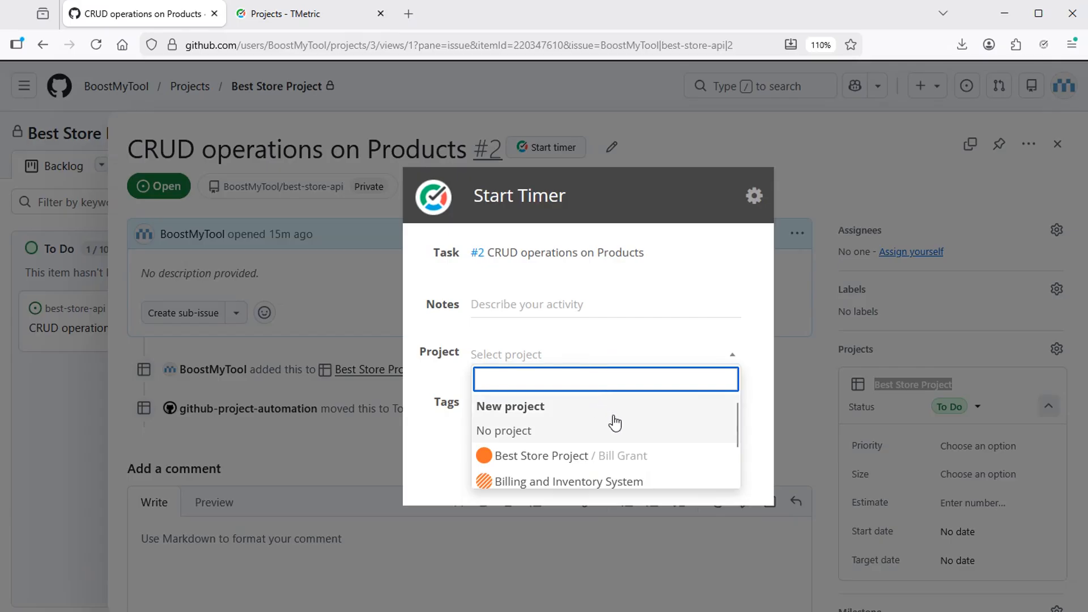
pyautogui.click(592, 456)
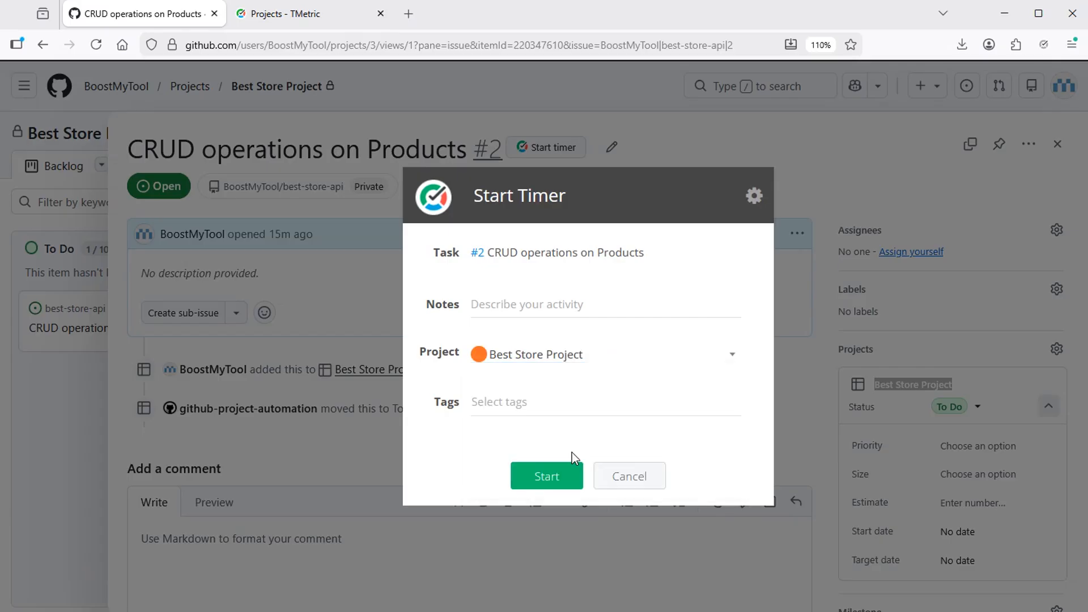
pyautogui.click(547, 476)
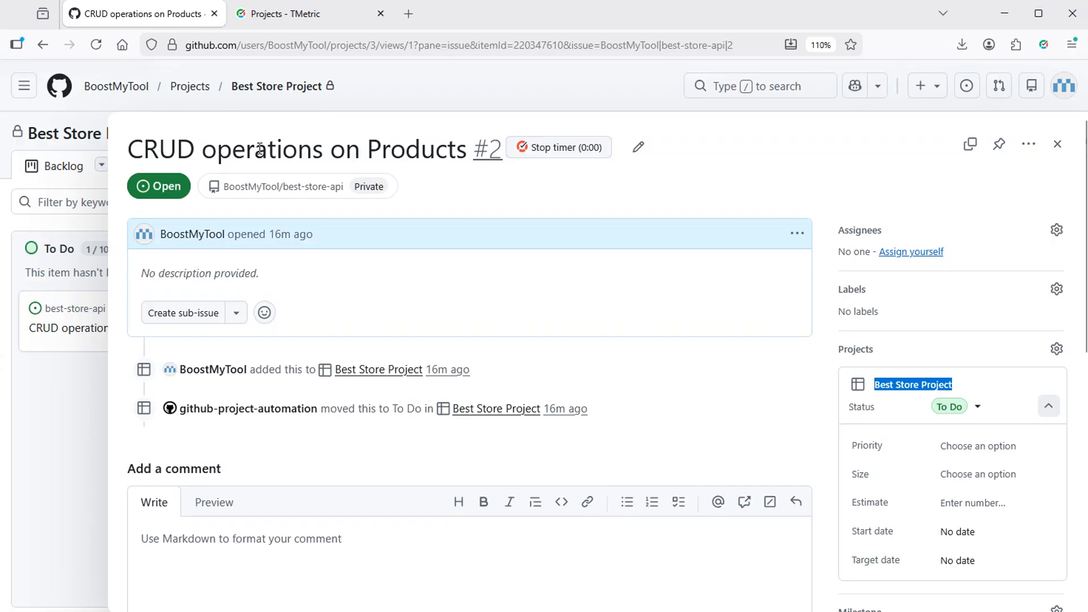
pyautogui.click(1057, 144)
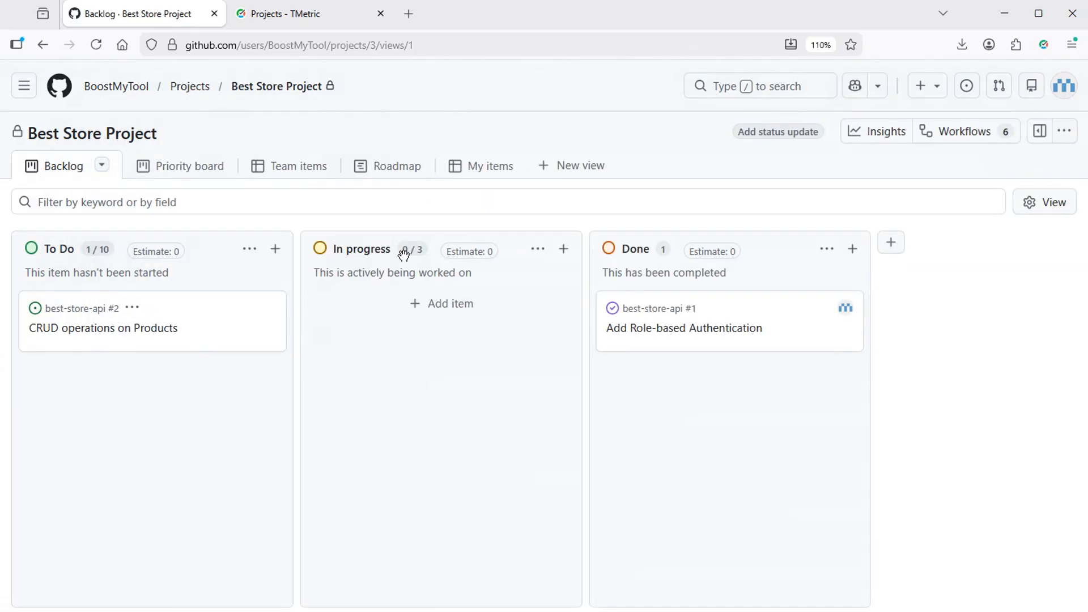
# Step: Move the CRUD operations on Products card to In progress and open it in a new tab
pyautogui.moveTo(214, 338); pyautogui.dragTo(482, 351)
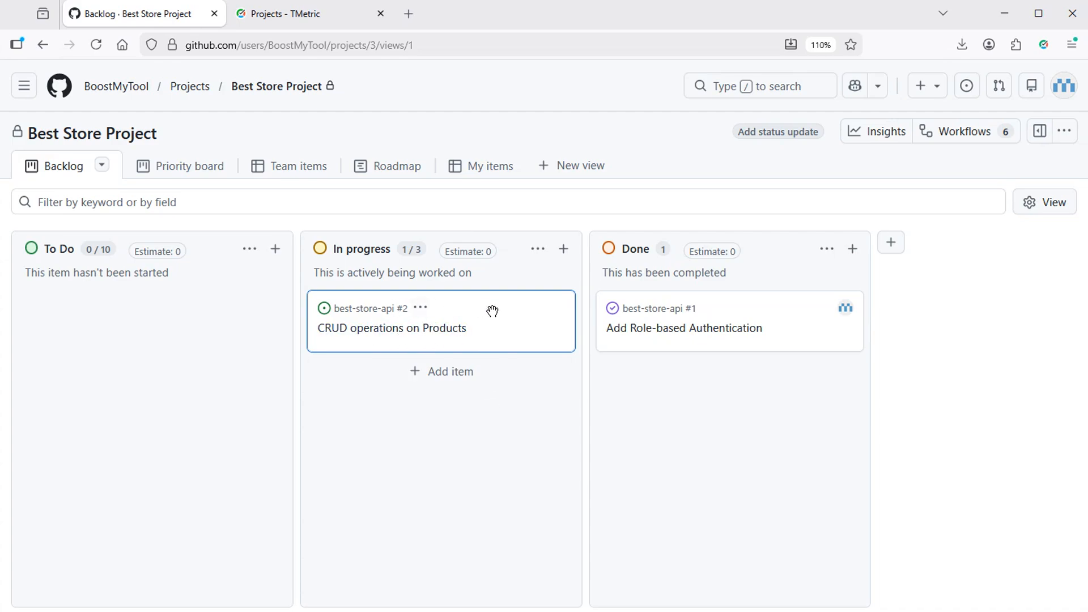
pyautogui.click(420, 310)
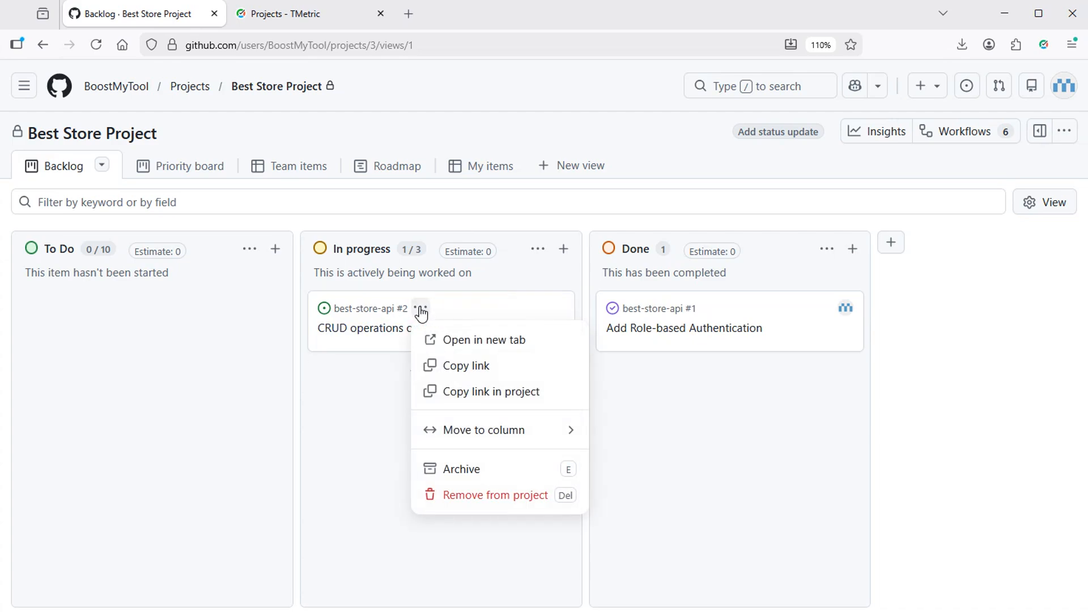
pyautogui.click(508, 347)
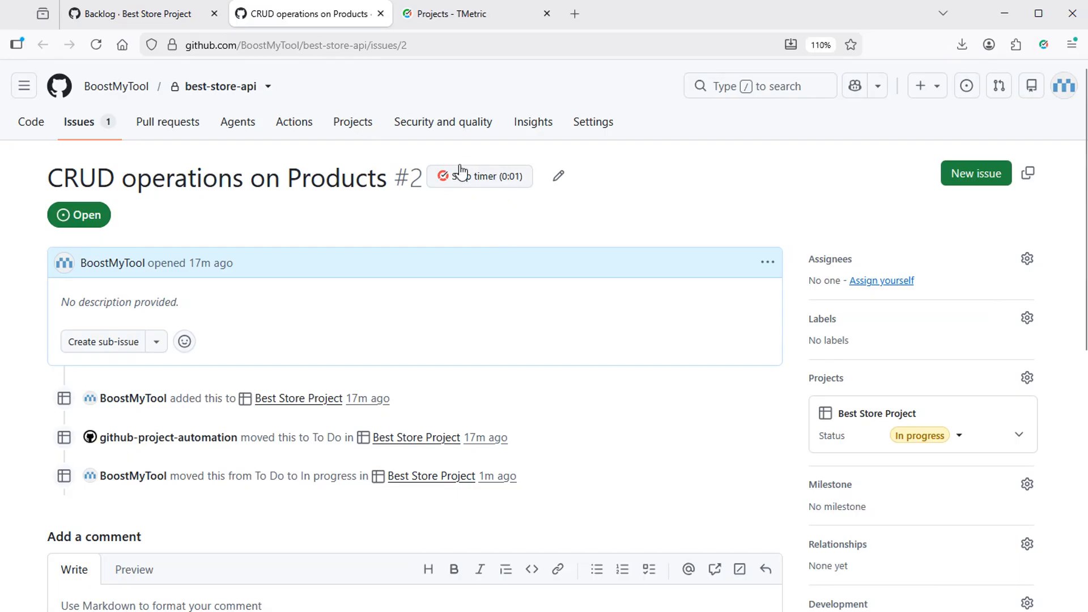
# Step: Check TMetric's Time page for the running '#2 CRUD operations on Products' entry
pyautogui.click(446, 14)
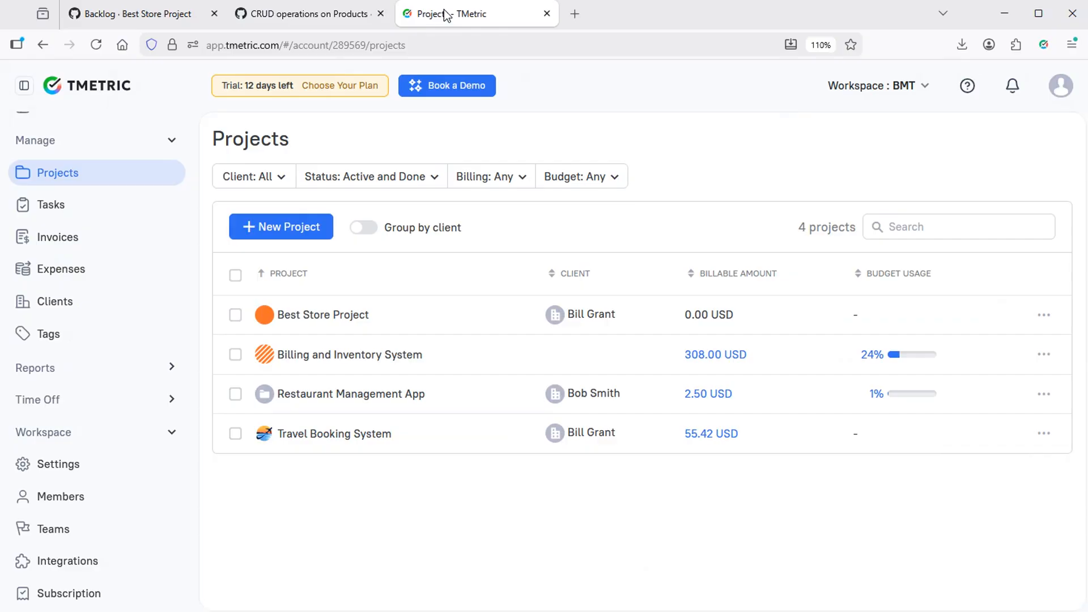
pyautogui.scroll(3, 112, 242)
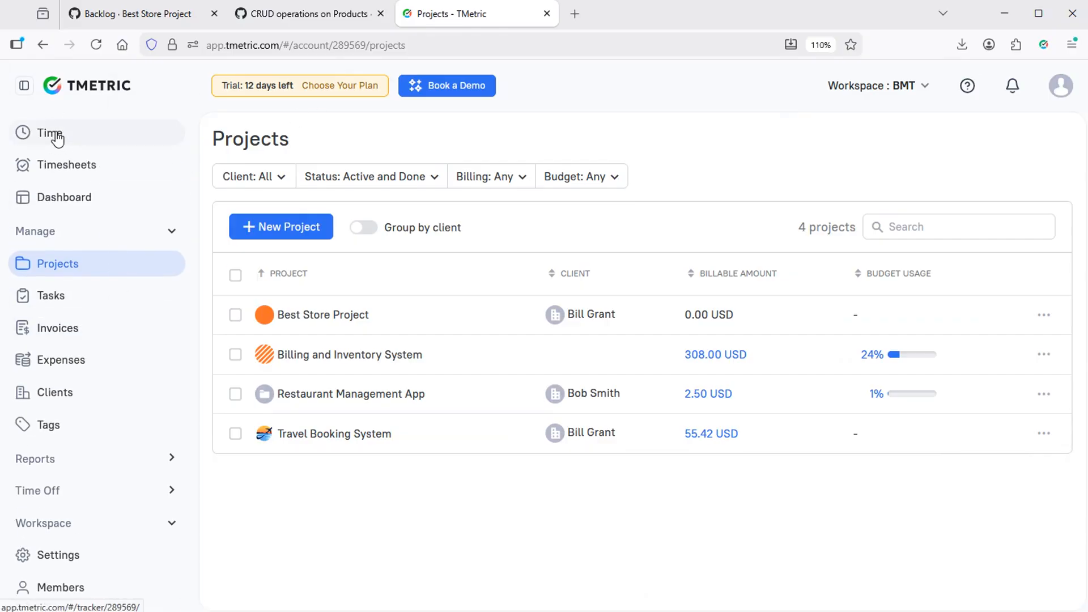
pyautogui.click(57, 134)
pyautogui.scroll(-2, 571, 266)
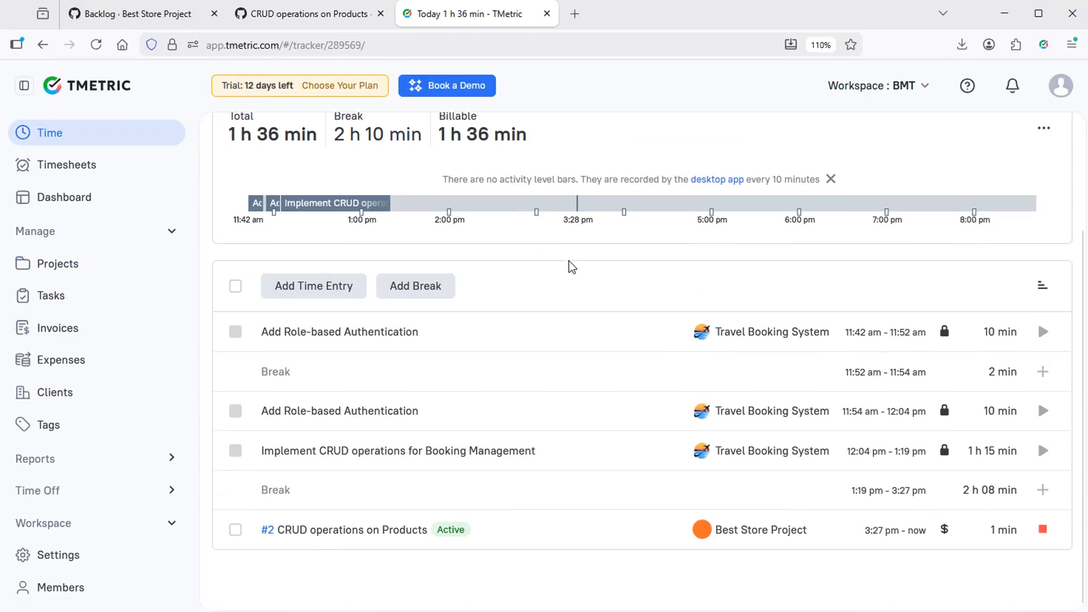